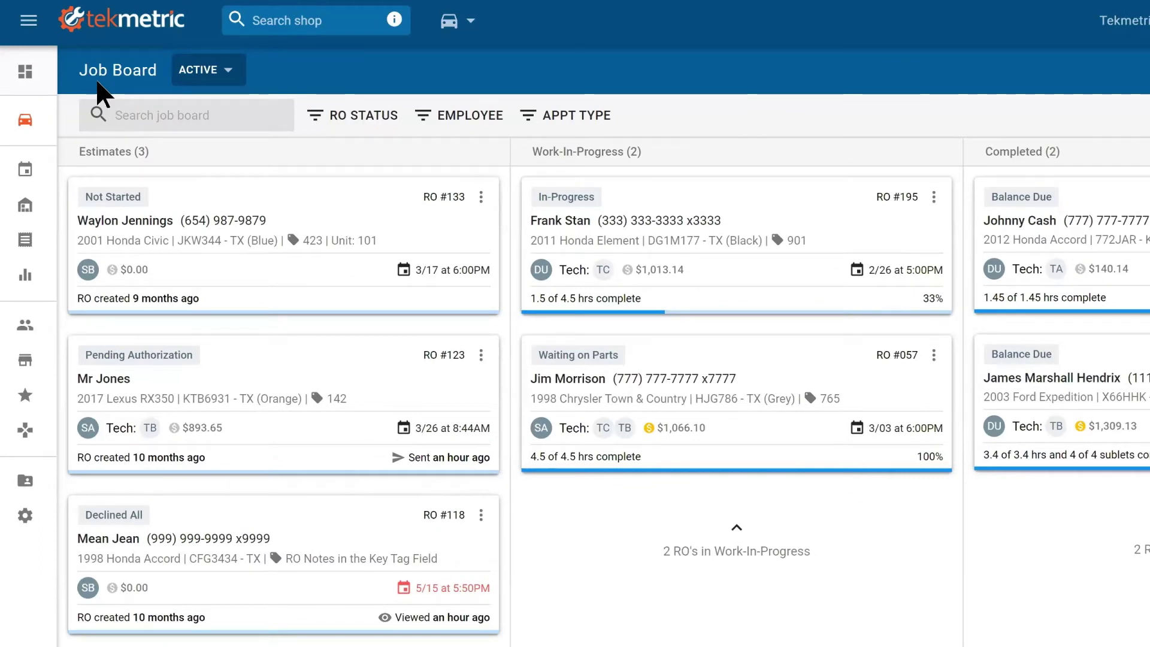
Step: Keep the Job Board on Active after reviewing its categories, then switch to List View
{"action": "left_click", "coordinate": [230, 79]}
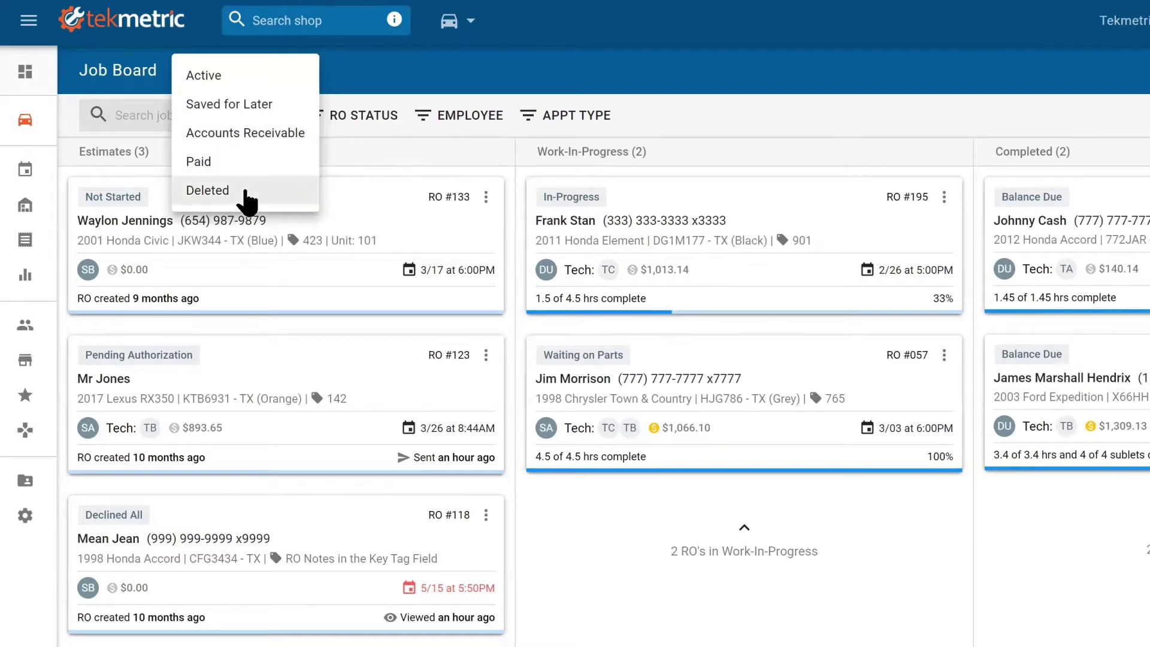
{"action": "left_click", "coordinate": [274, 77]}
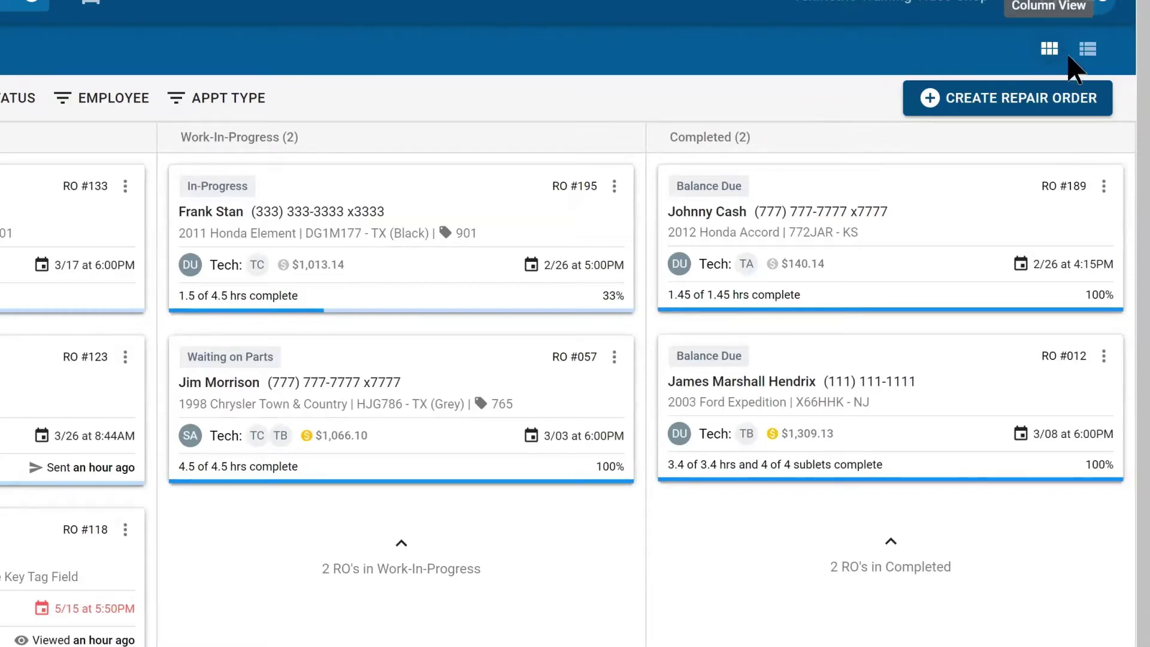
{"action": "left_click", "coordinate": [1087, 49]}
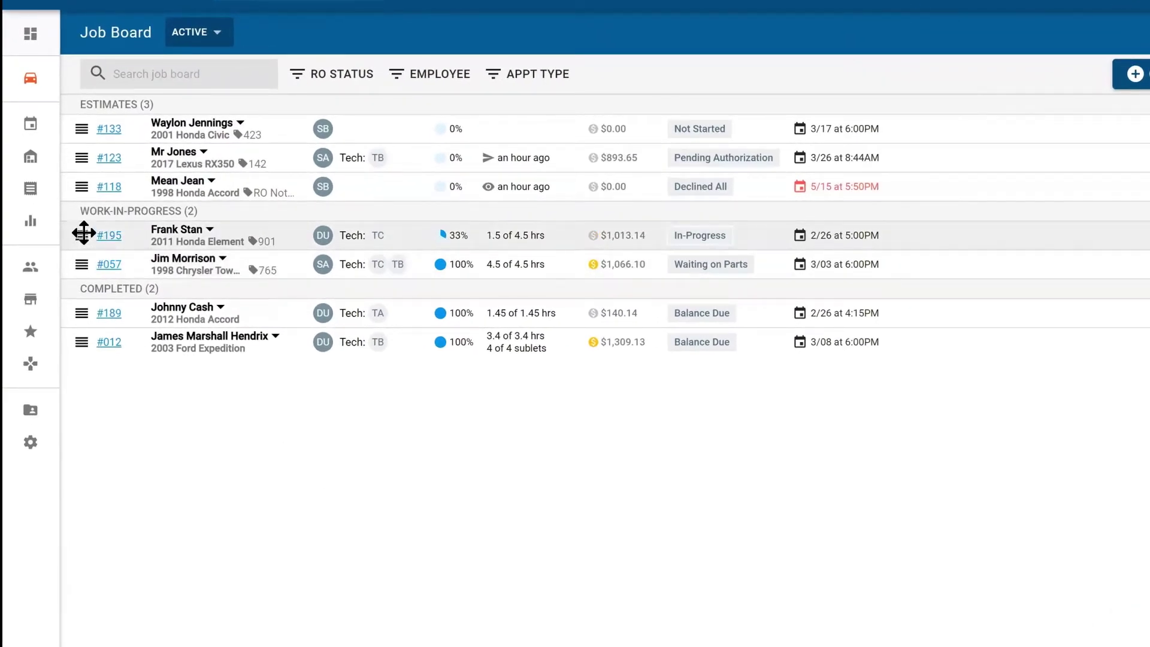
Step: Drag RO #195 below RO #057 in Work-In-Progress, then return to Column View
{"action": "left_click_drag", "start_coordinate": [83, 233], "coordinate": [80, 264]}
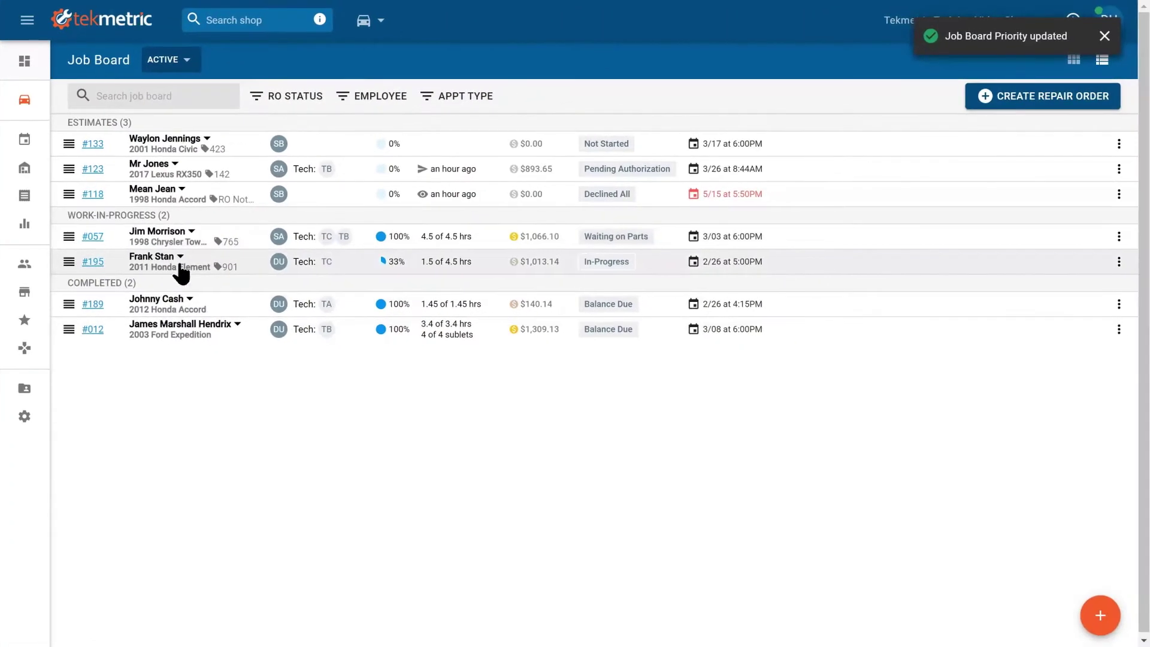
{"action": "left_click", "coordinate": [1073, 60]}
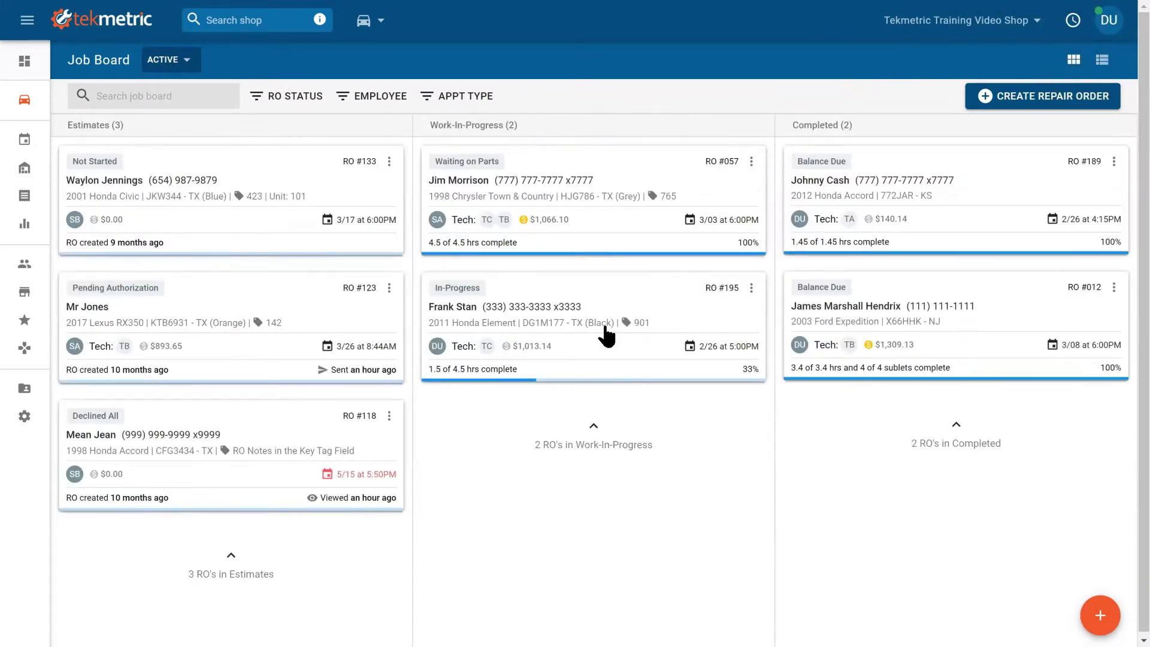
{"action": "left_click", "coordinate": [1102, 60]}
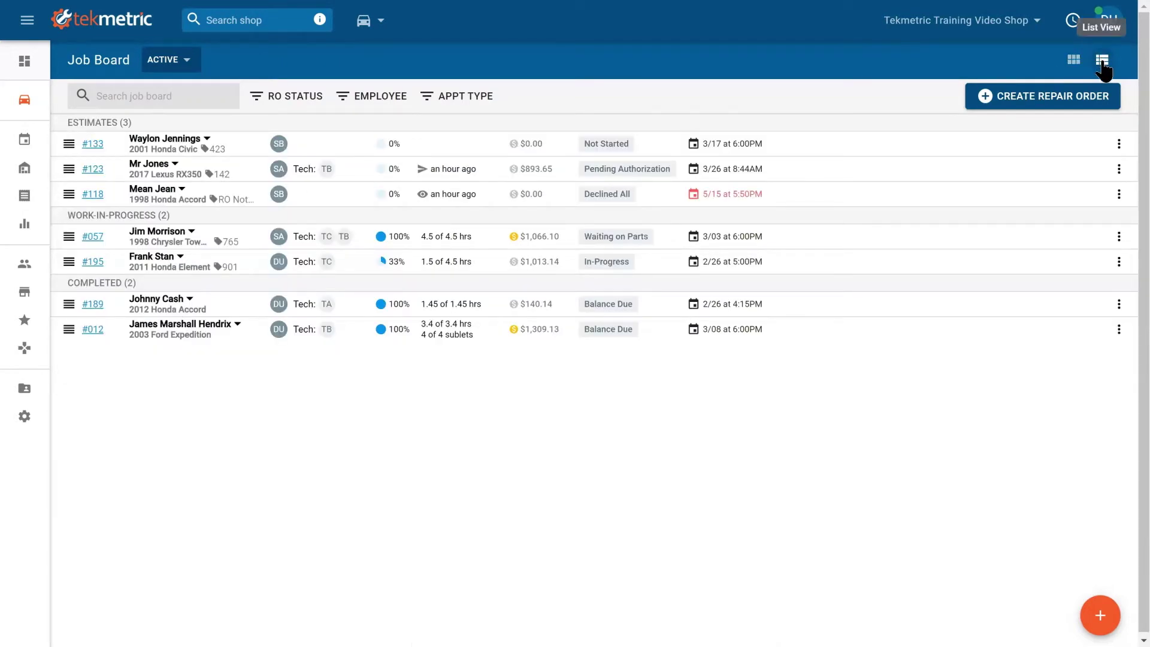
{"action": "left_click", "coordinate": [1078, 61]}
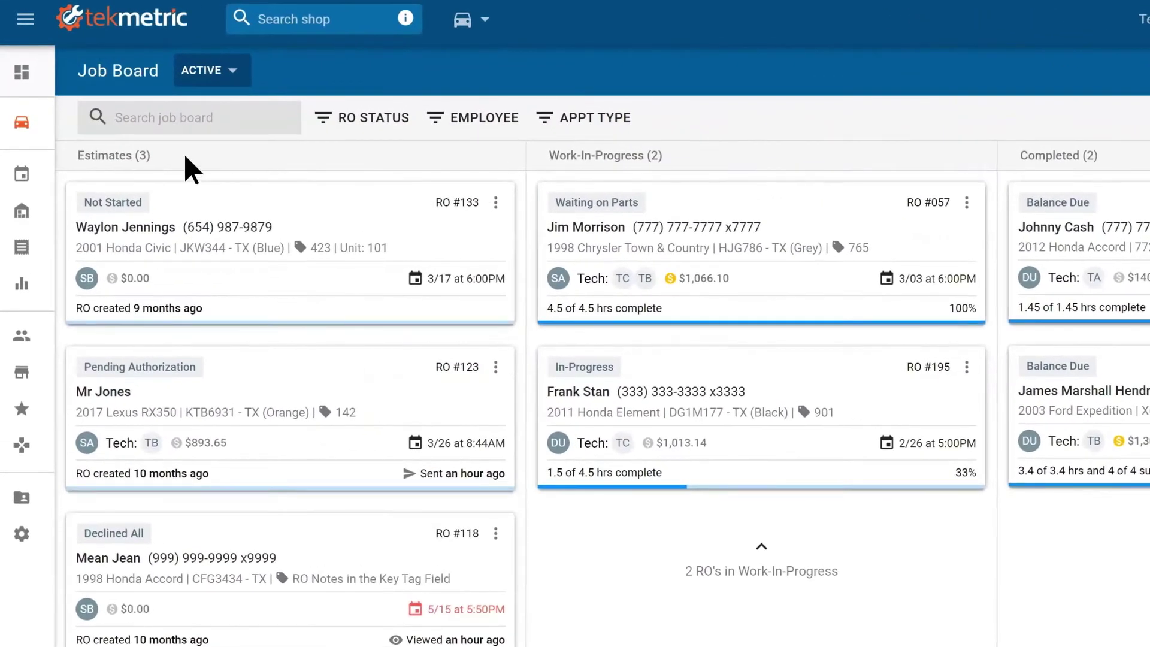
{"action": "left_click", "coordinate": [217, 127]}
{"action": "type", "text": "2001"}
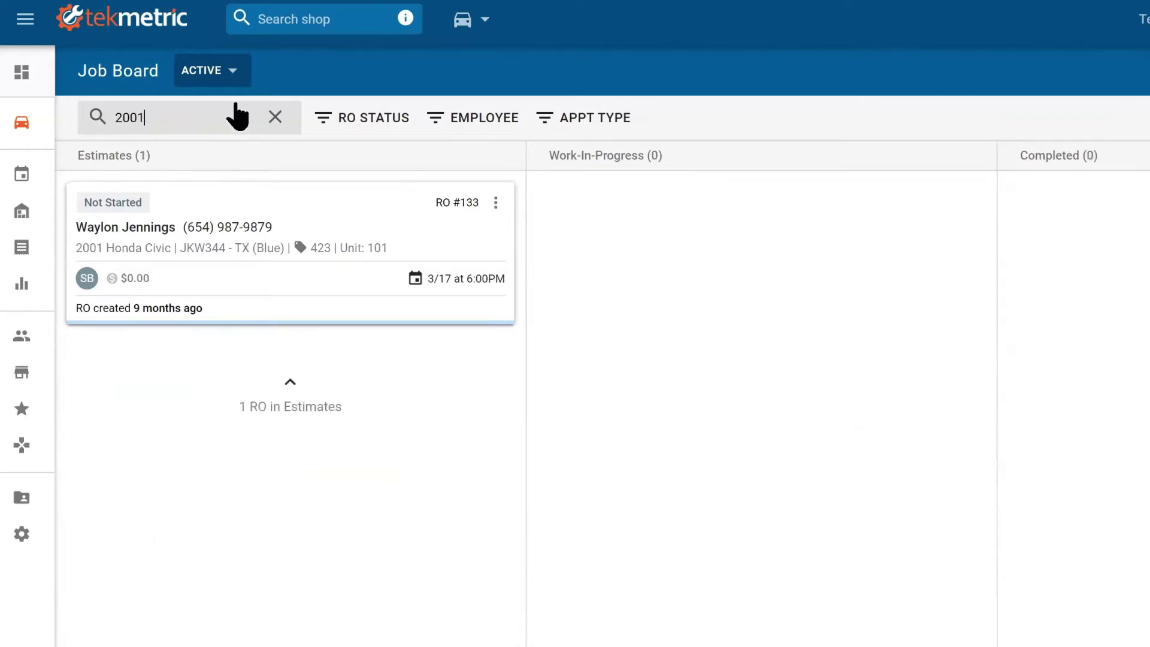
{"action": "key", "text": "BackSpace"}
{"action": "key", "text": "BackSpace"}
{"action": "key", "text": "BackSpace"}
{"action": "key", "text": "BackSpace"}
{"action": "type", "text": "jim"}
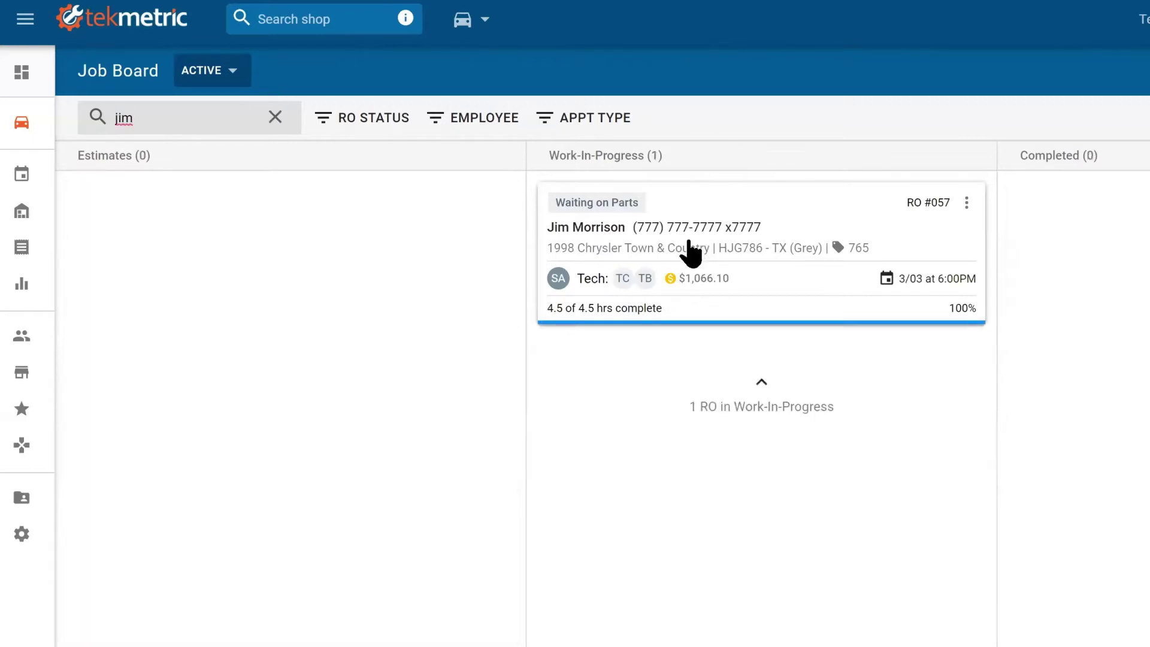
{"action": "left_click", "coordinate": [276, 119]}
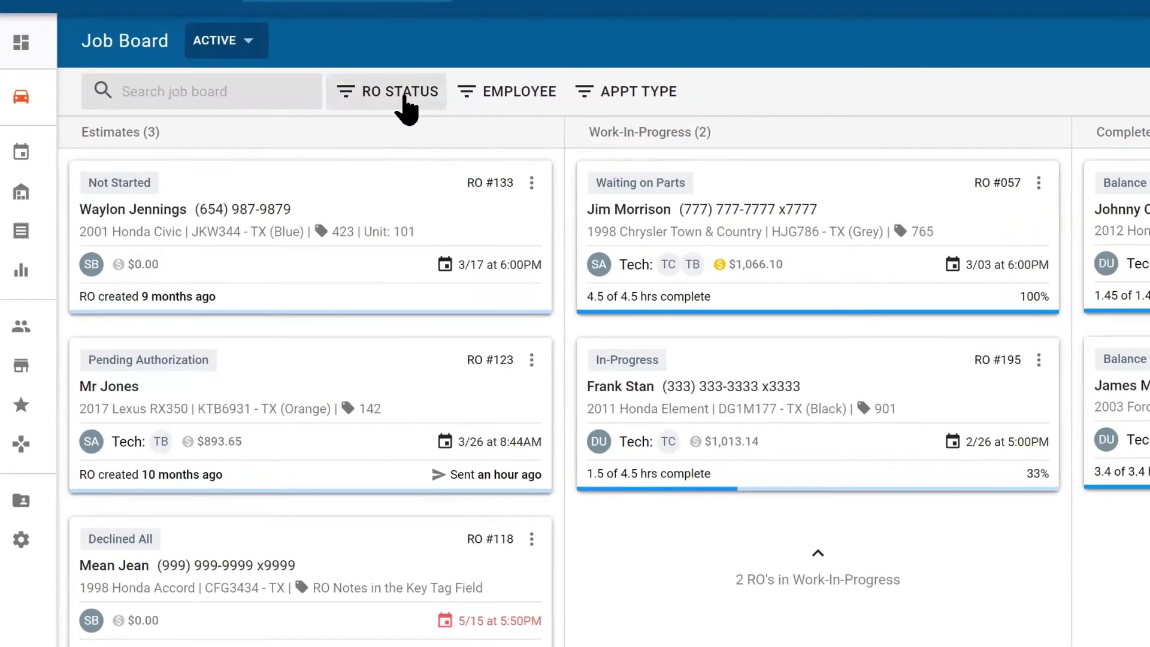
{"action": "left_click", "coordinate": [375, 120]}
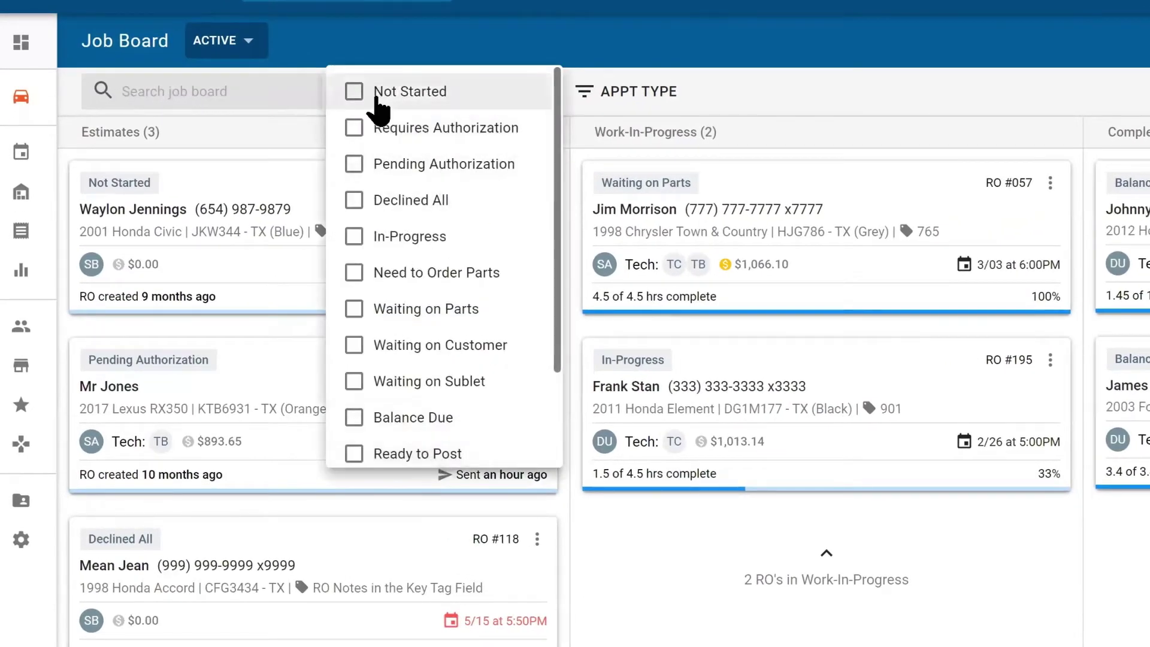
{"action": "left_click", "coordinate": [359, 96]}
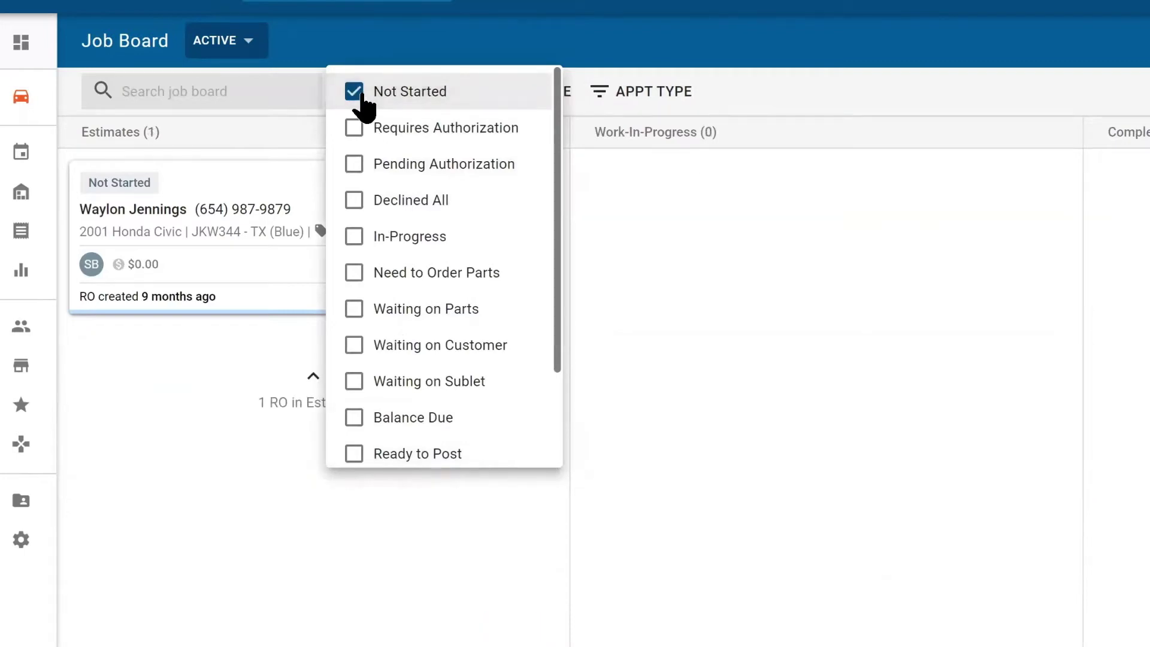
{"action": "left_click", "coordinate": [366, 201]}
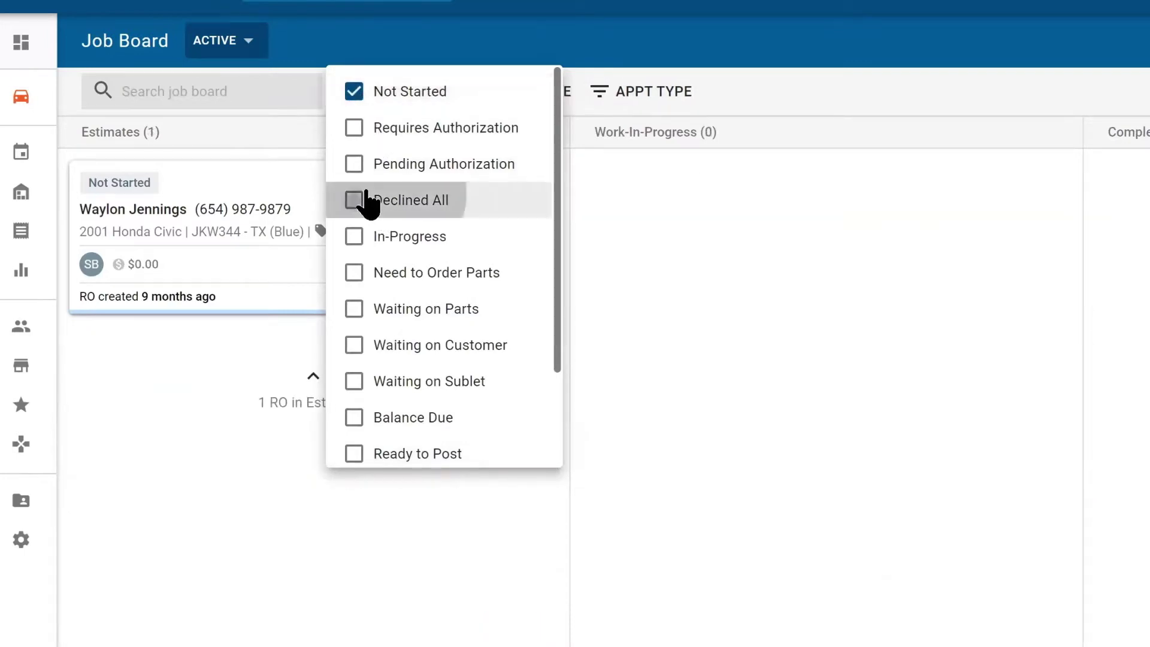
{"action": "left_click", "coordinate": [378, 240]}
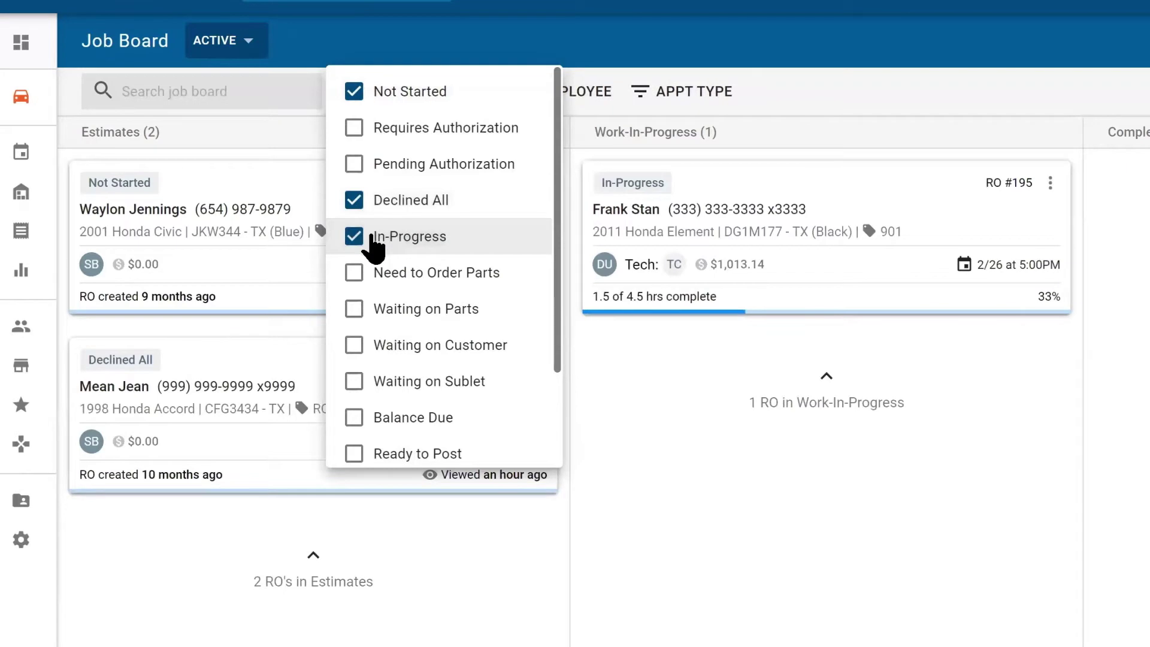
{"action": "left_click", "coordinate": [374, 239]}
{"action": "left_click", "coordinate": [362, 203]}
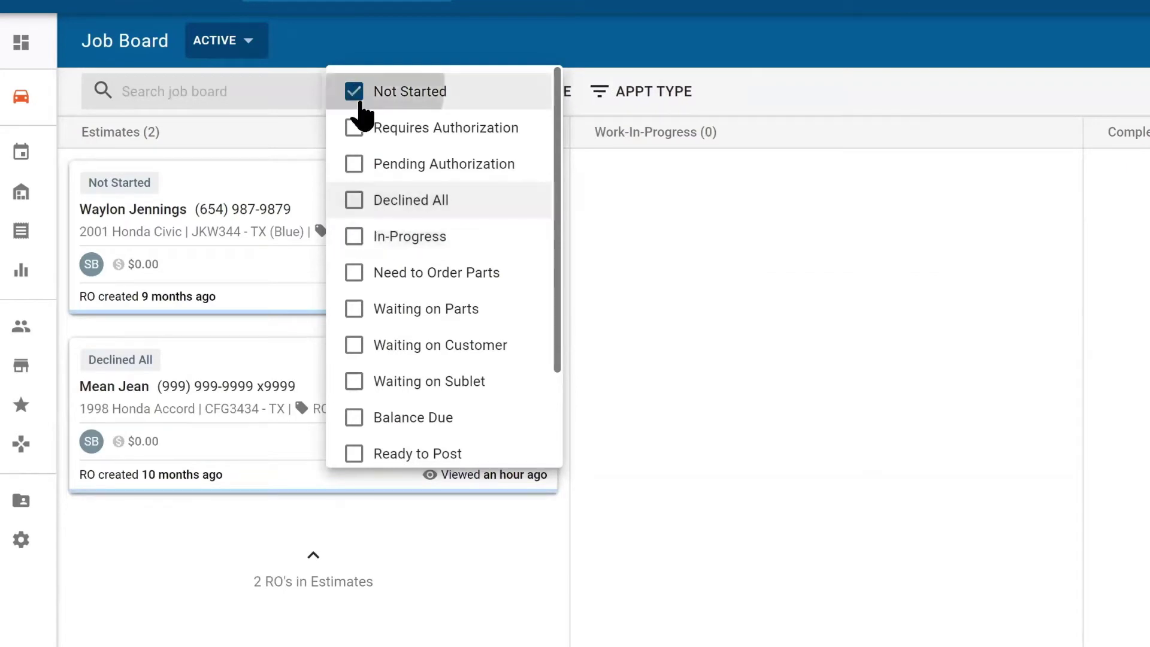
{"action": "left_click", "coordinate": [363, 99]}
{"action": "left_click", "coordinate": [798, 105]}
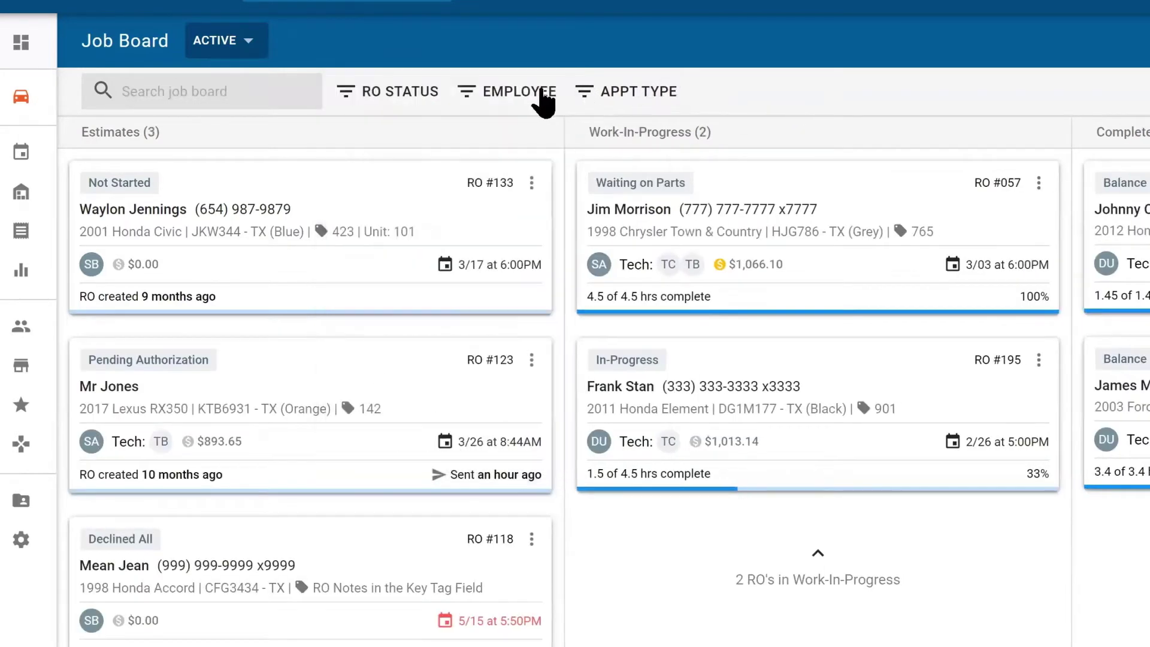
{"action": "left_click", "coordinate": [541, 99]}
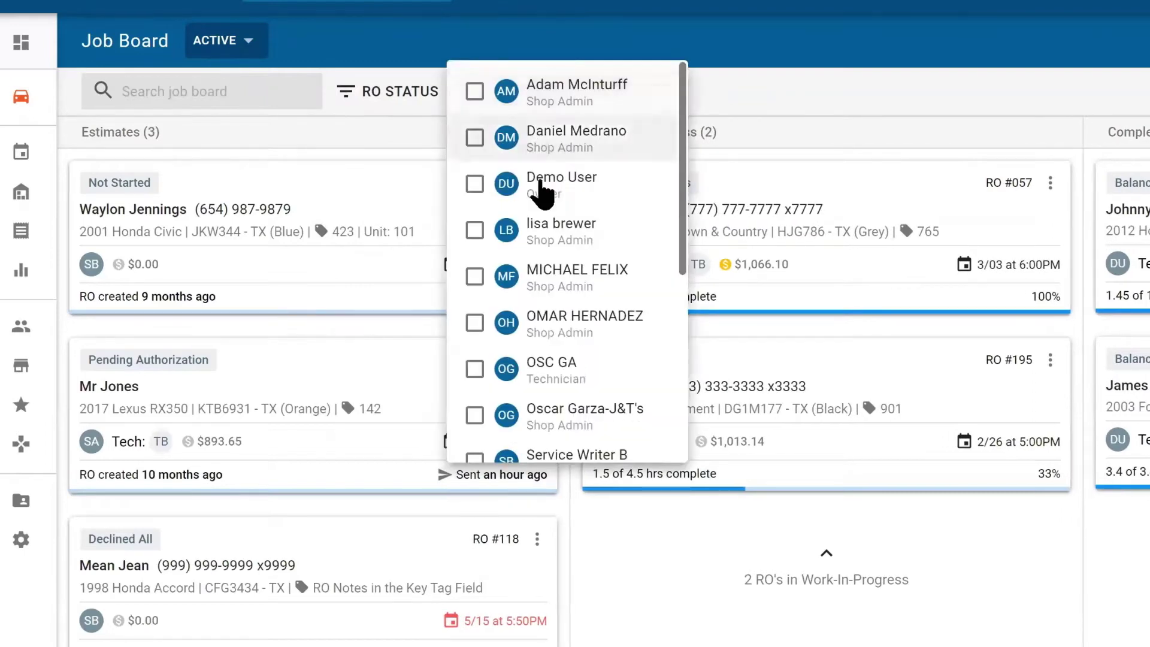
{"action": "scroll", "coordinate": [554, 186], "scroll_direction": "down", "scroll_amount": 2}
{"action": "scroll", "coordinate": [557, 190], "scroll_direction": "down", "scroll_amount": 3}
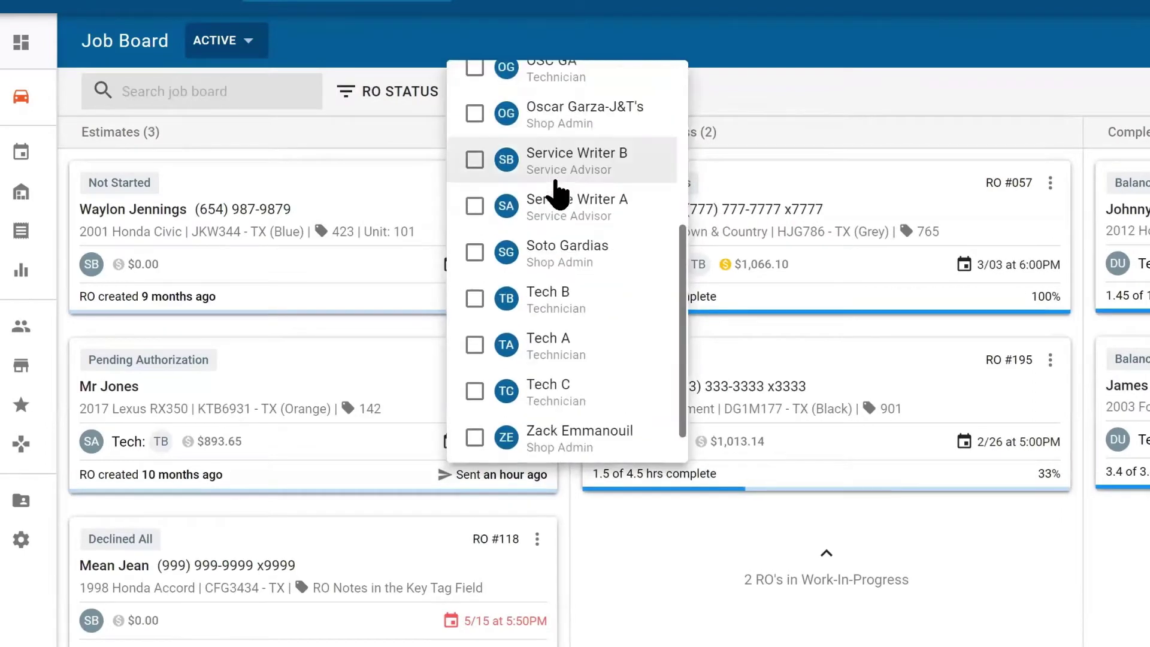
{"action": "left_click", "coordinate": [474, 392]}
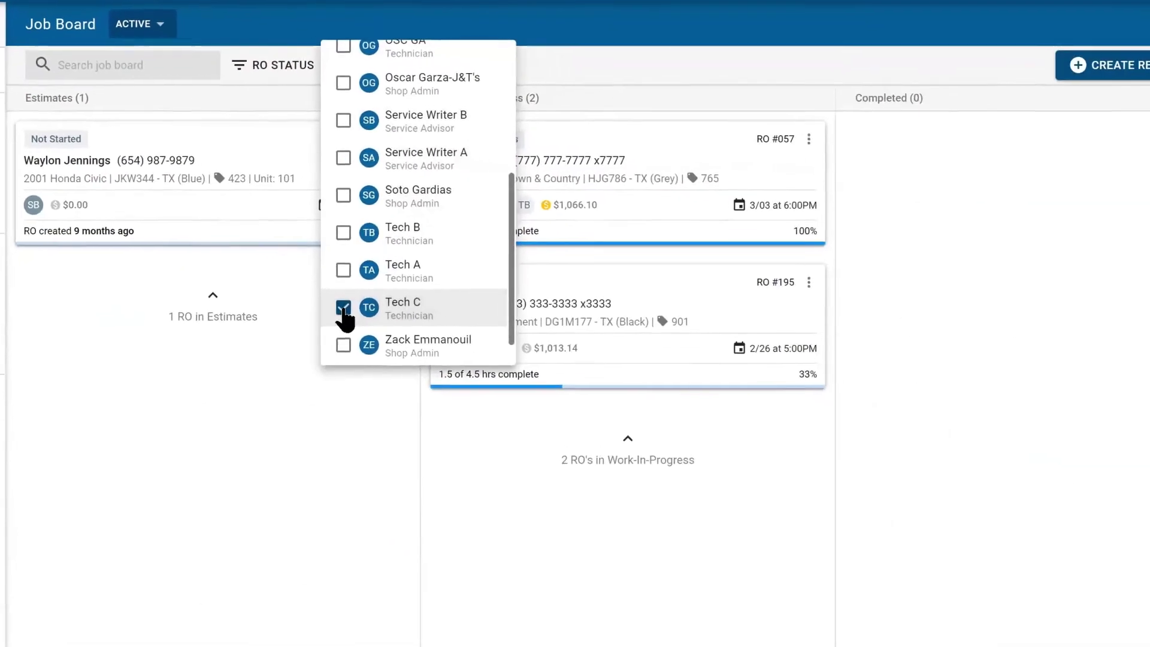
{"action": "left_click", "coordinate": [329, 263]}
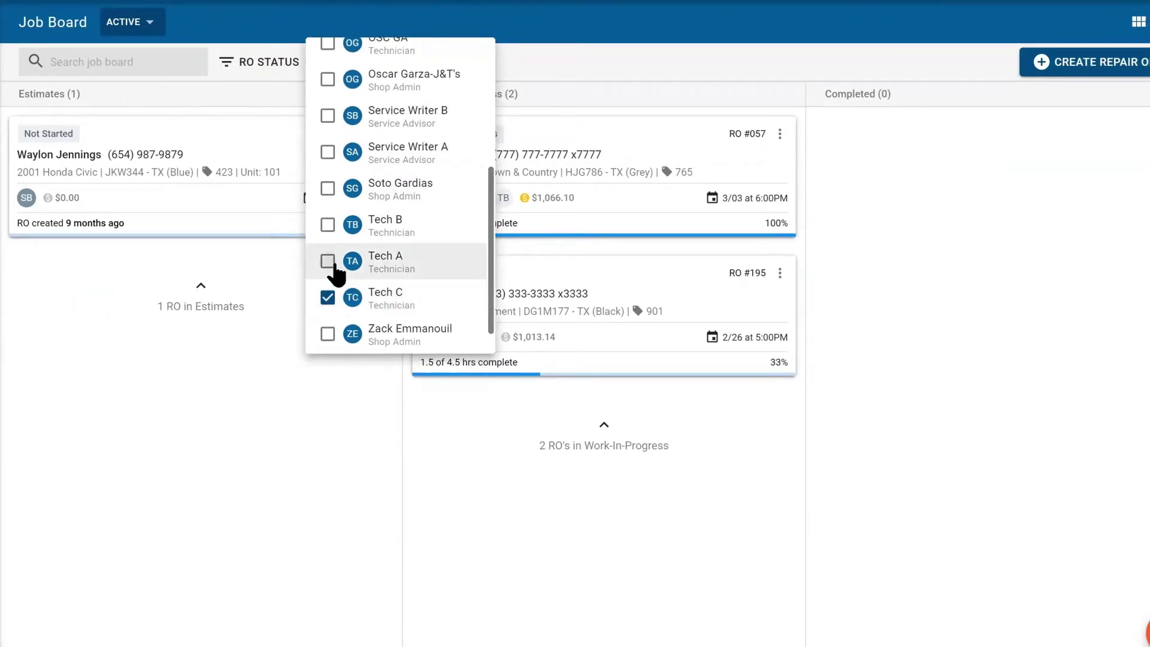
{"action": "left_click", "coordinate": [328, 298]}
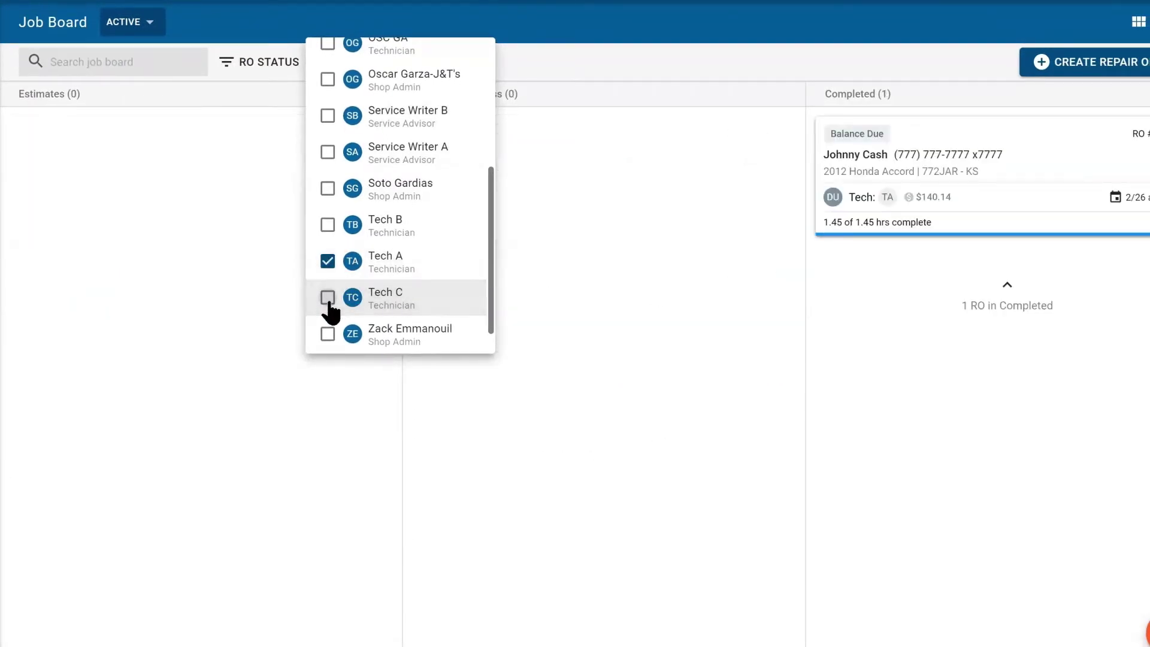
{"action": "left_click", "coordinate": [328, 298]}
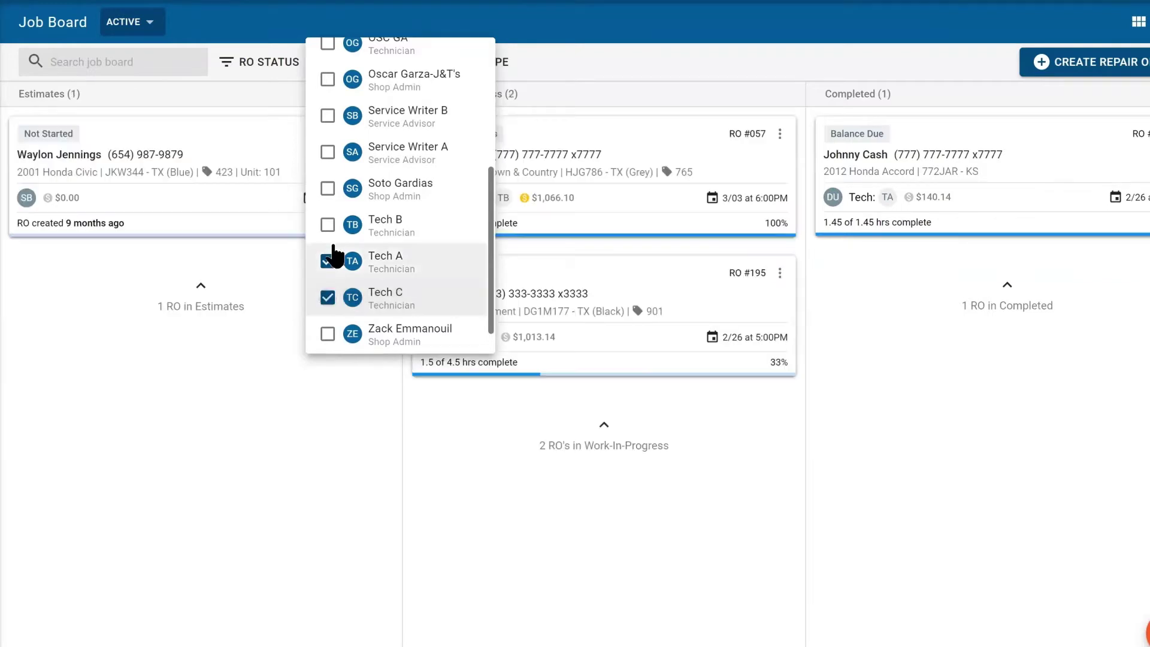
{"action": "left_click", "coordinate": [328, 226]}
{"action": "left_click", "coordinate": [329, 275]}
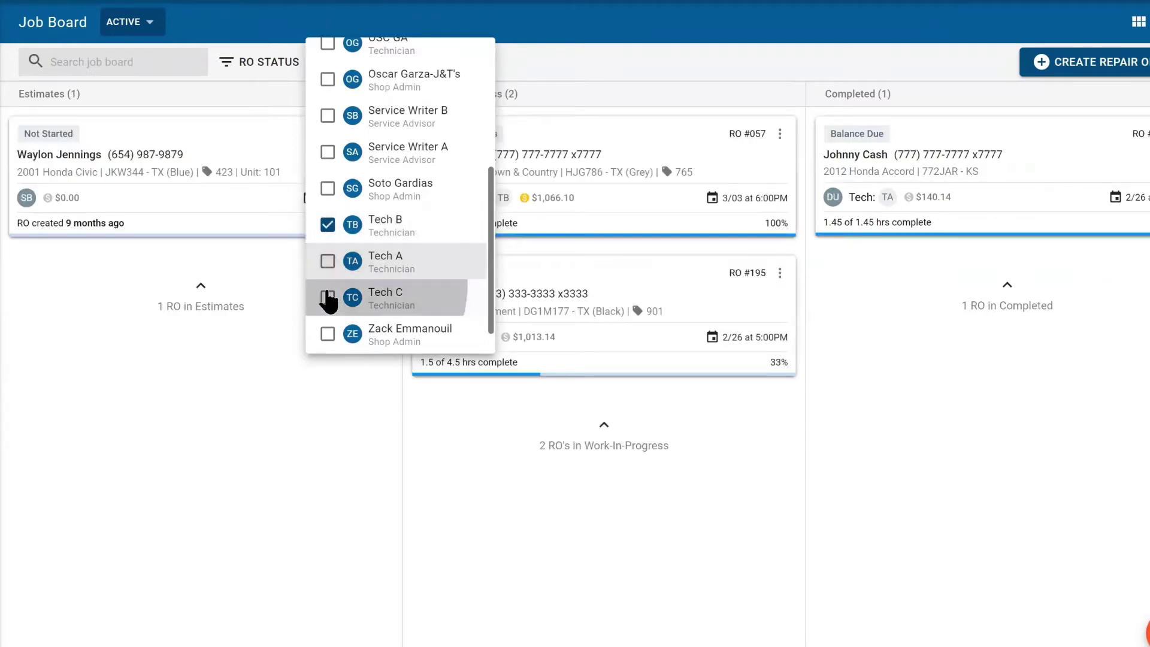
{"action": "left_click", "coordinate": [328, 298]}
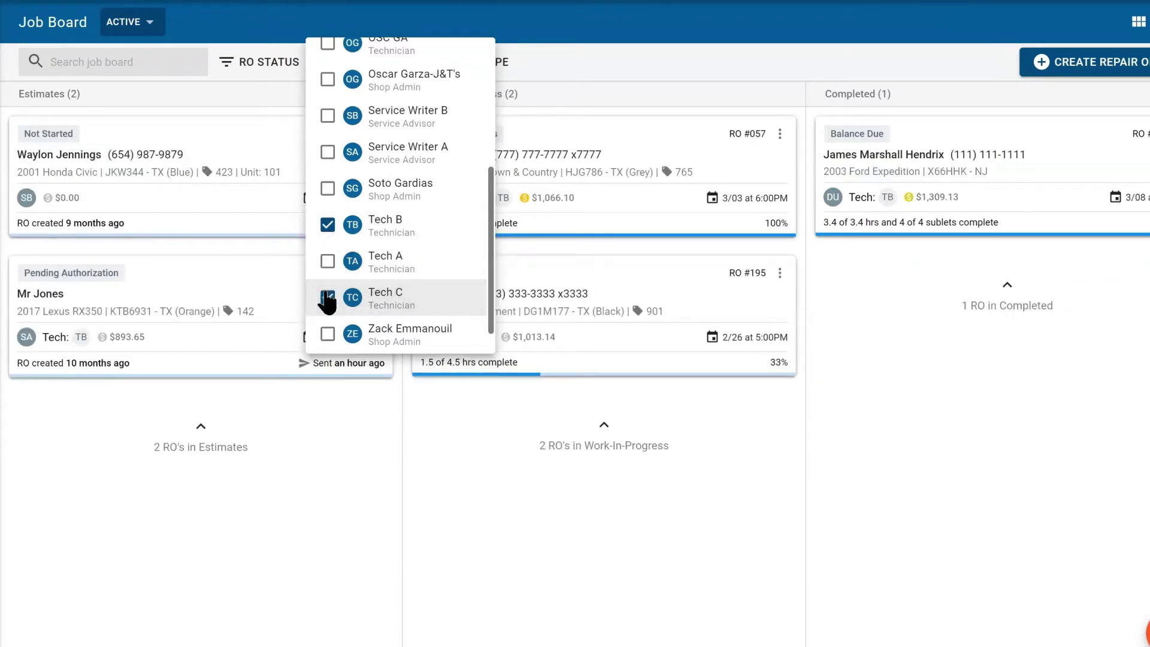
{"action": "left_click", "coordinate": [329, 298]}
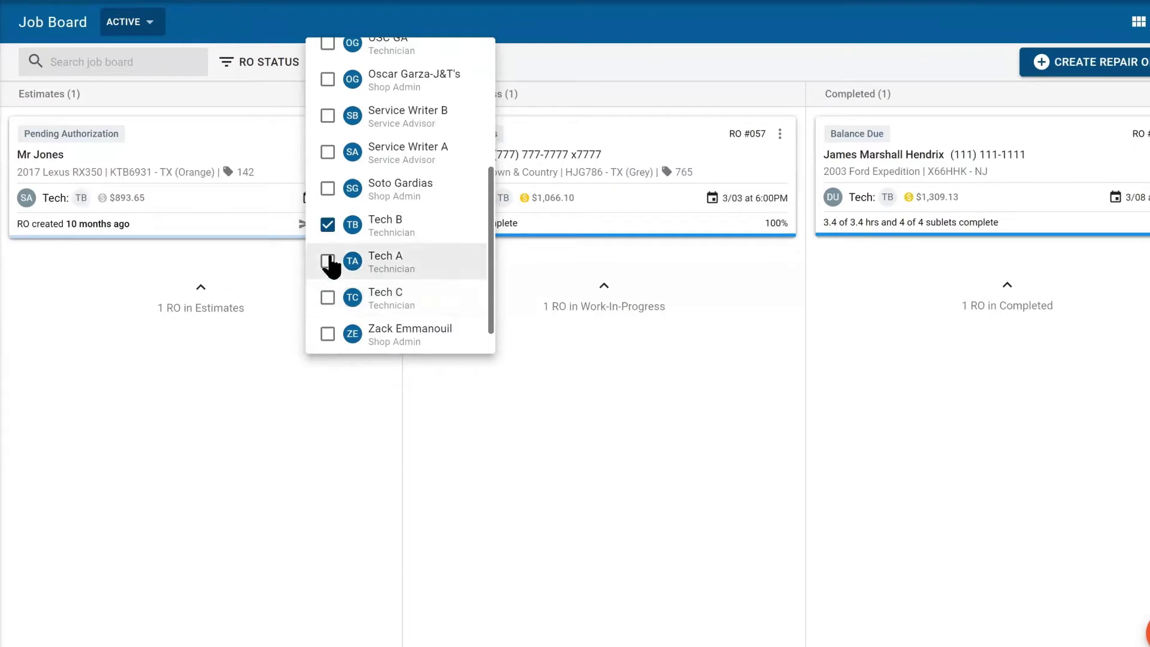
{"action": "left_click", "coordinate": [327, 260]}
{"action": "left_click", "coordinate": [329, 298]}
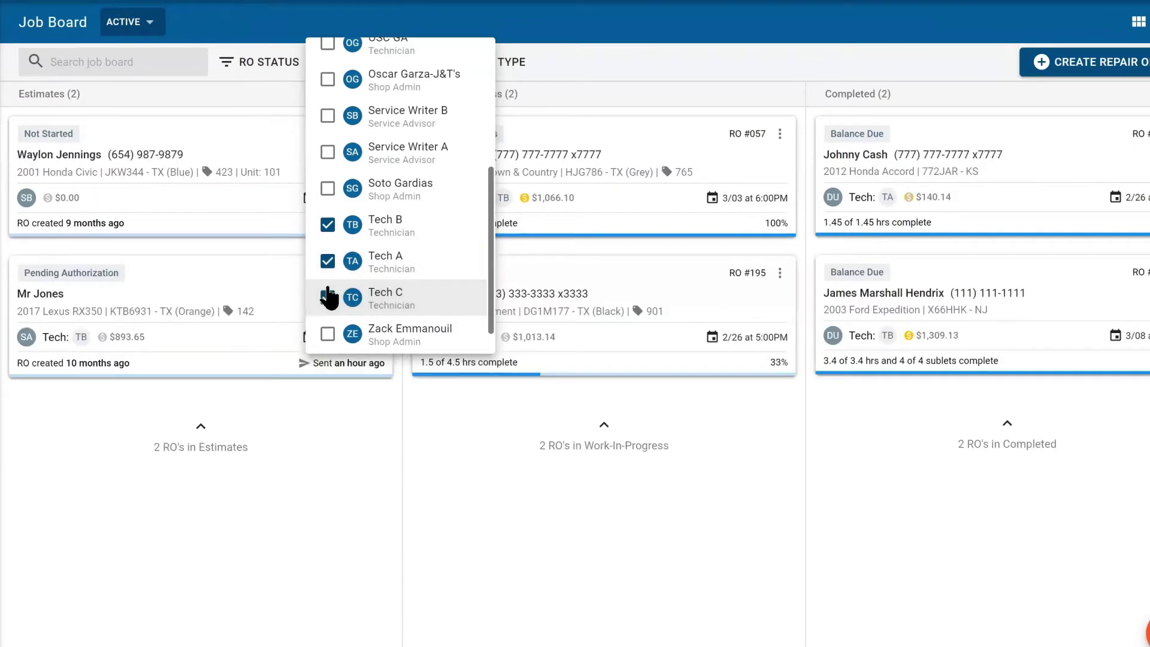
{"action": "scroll", "coordinate": [395, 198], "scroll_direction": "down", "scroll_amount": 1}
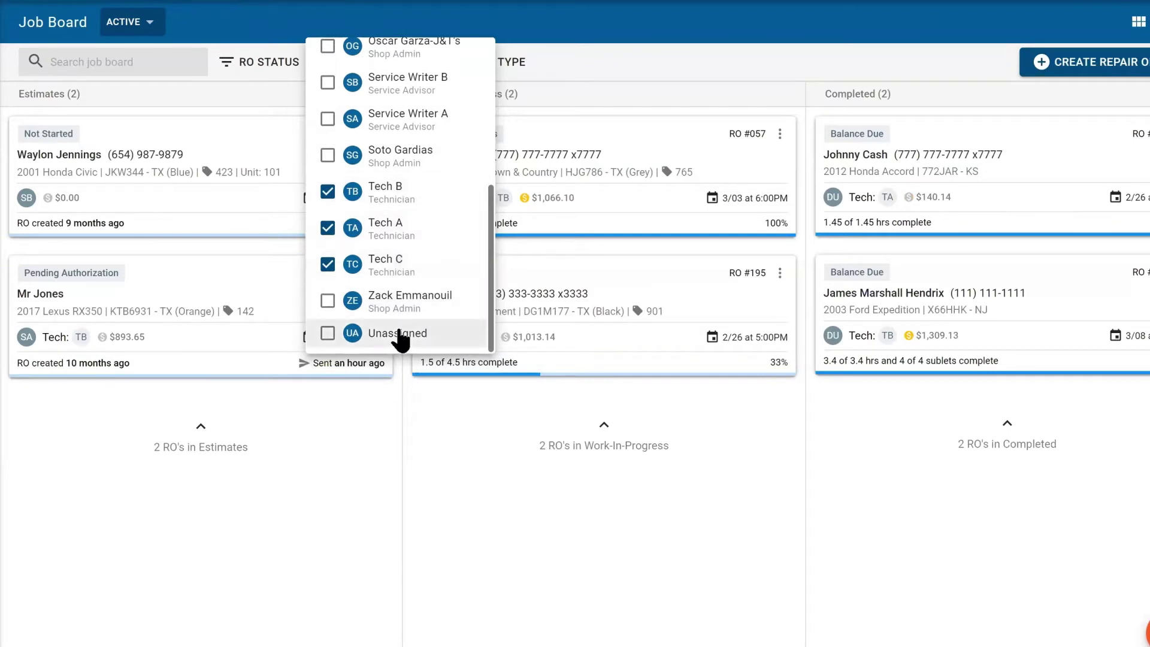
{"action": "left_click", "coordinate": [327, 264]}
{"action": "left_click", "coordinate": [328, 215]}
{"action": "left_click", "coordinate": [328, 190]}
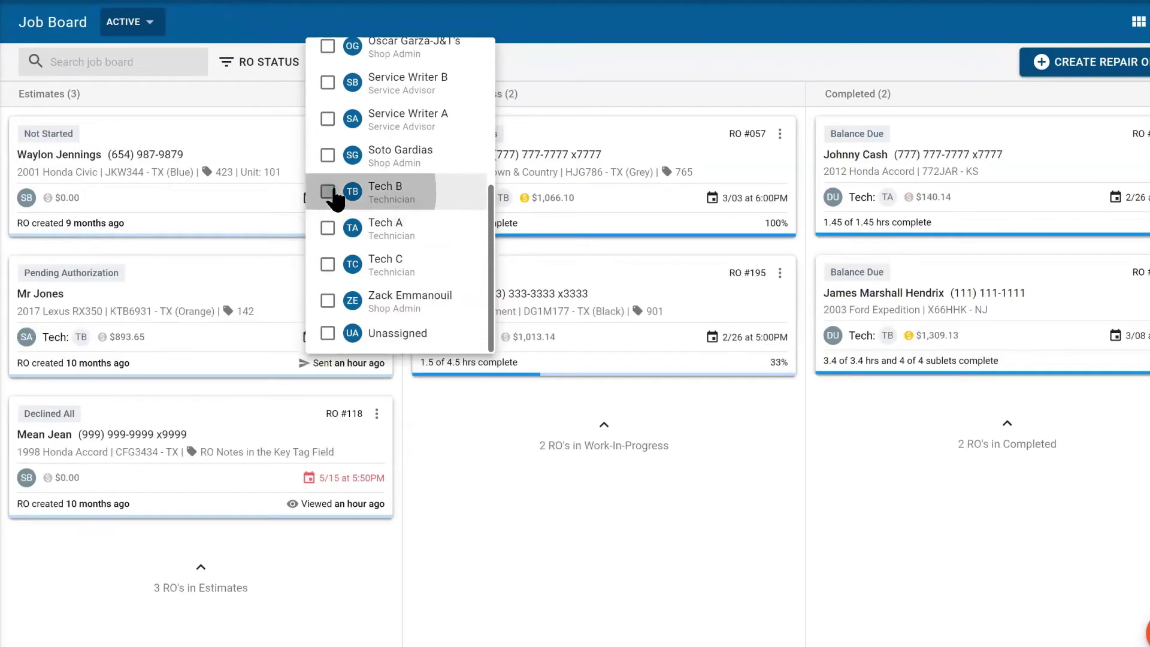
{"action": "left_click", "coordinate": [552, 62]}
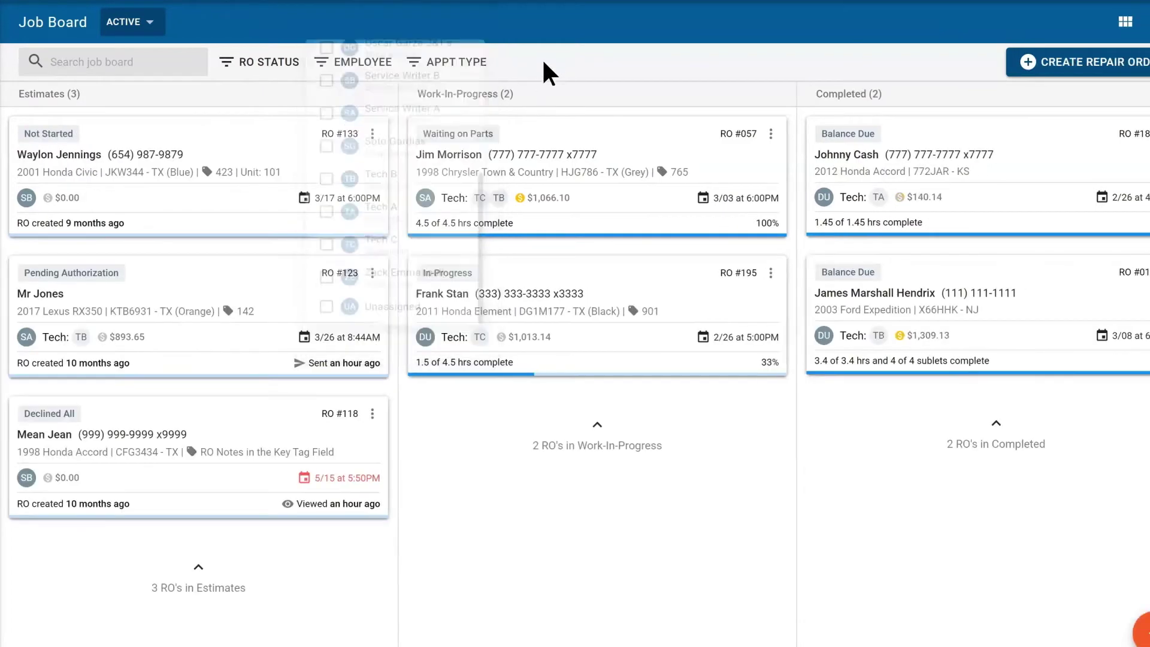
{"action": "left_click", "coordinate": [445, 68]}
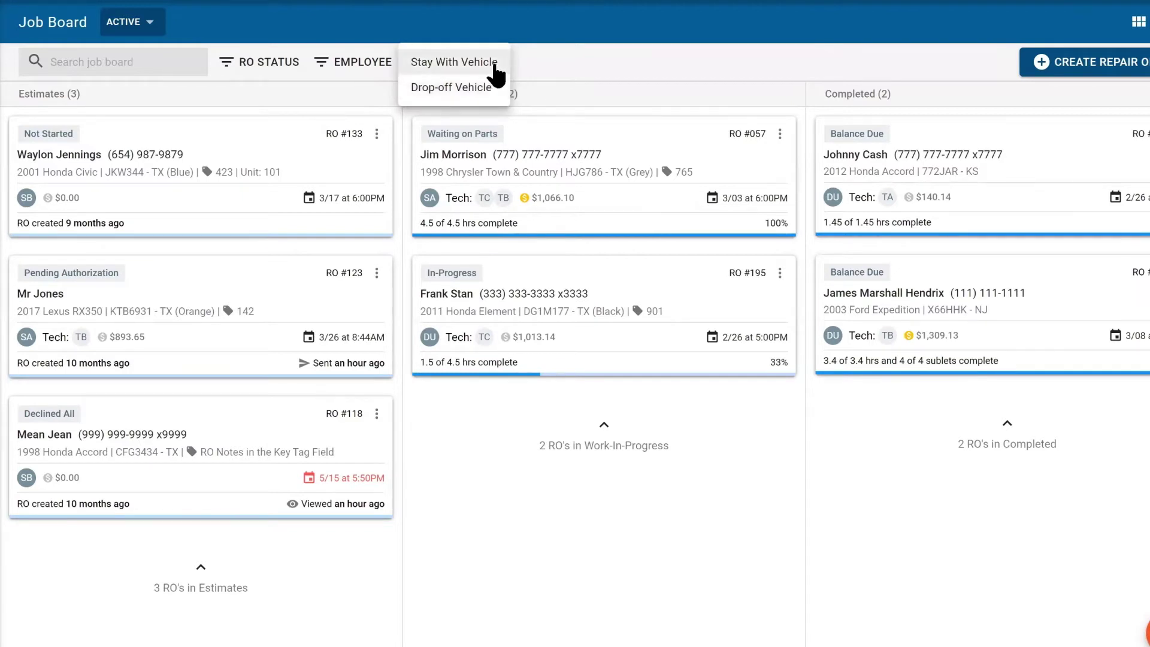
{"action": "left_click", "coordinate": [576, 63]}
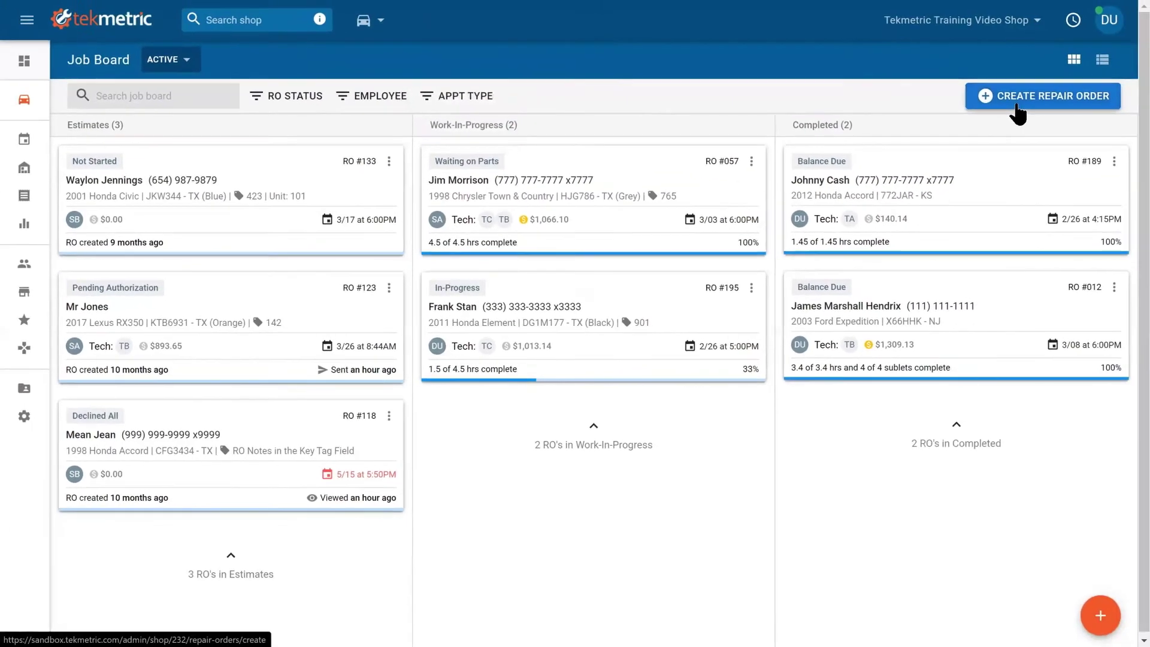
{"action": "left_click", "coordinate": [1100, 615]}
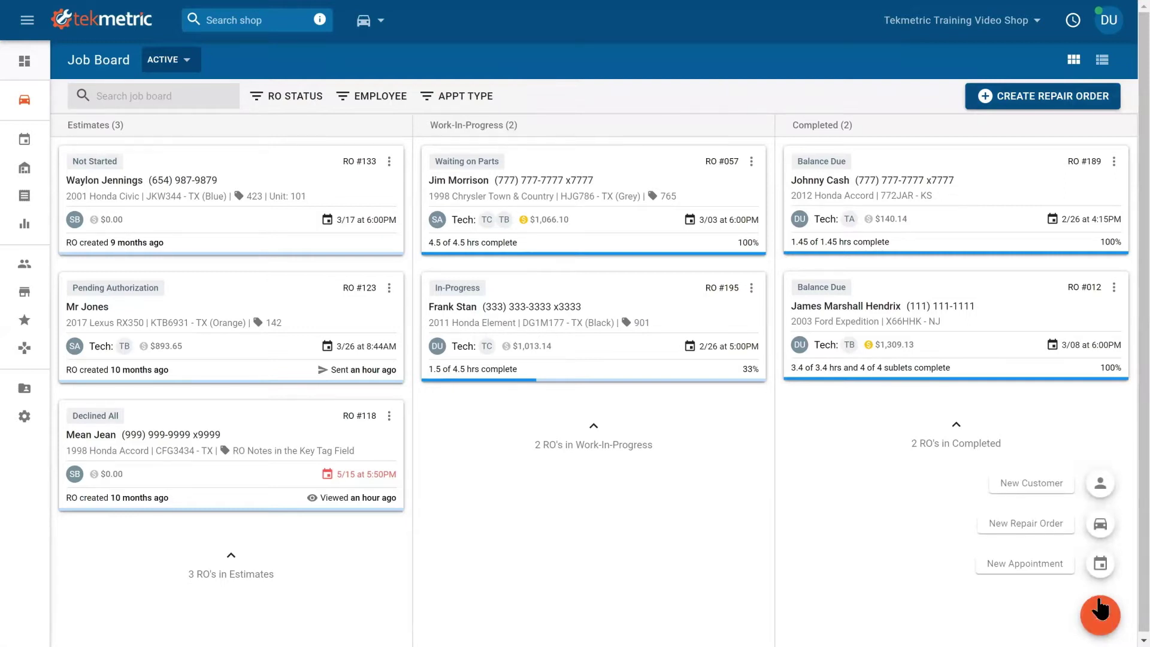
{"action": "left_click", "coordinate": [1102, 617]}
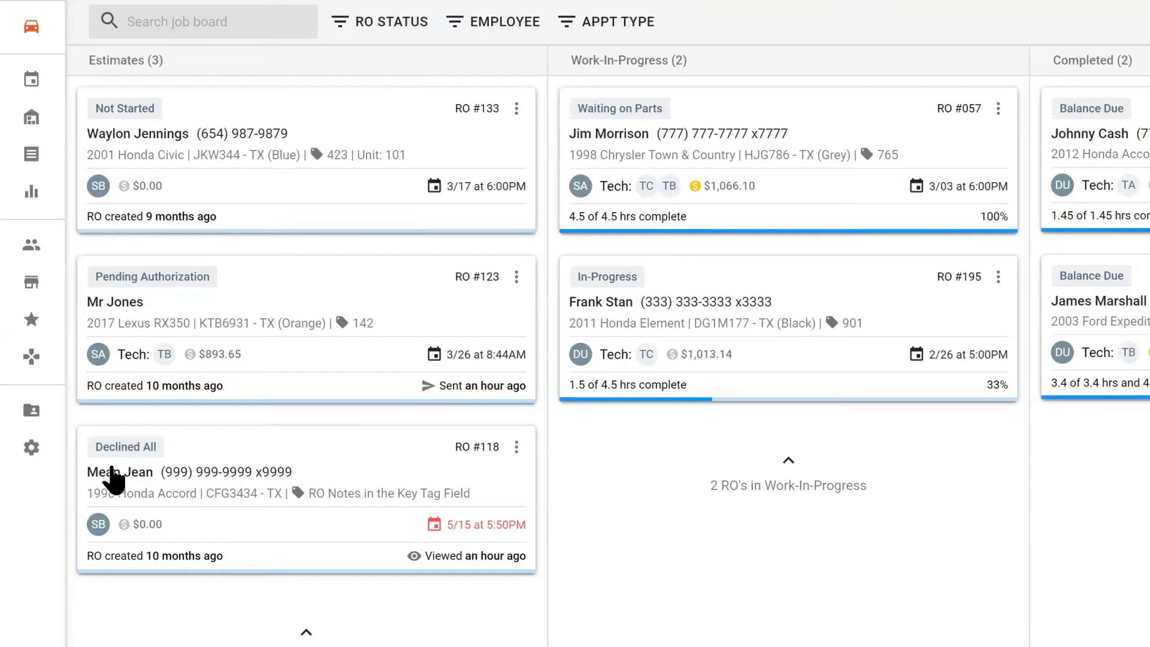
{"action": "left_click", "coordinate": [515, 449]}
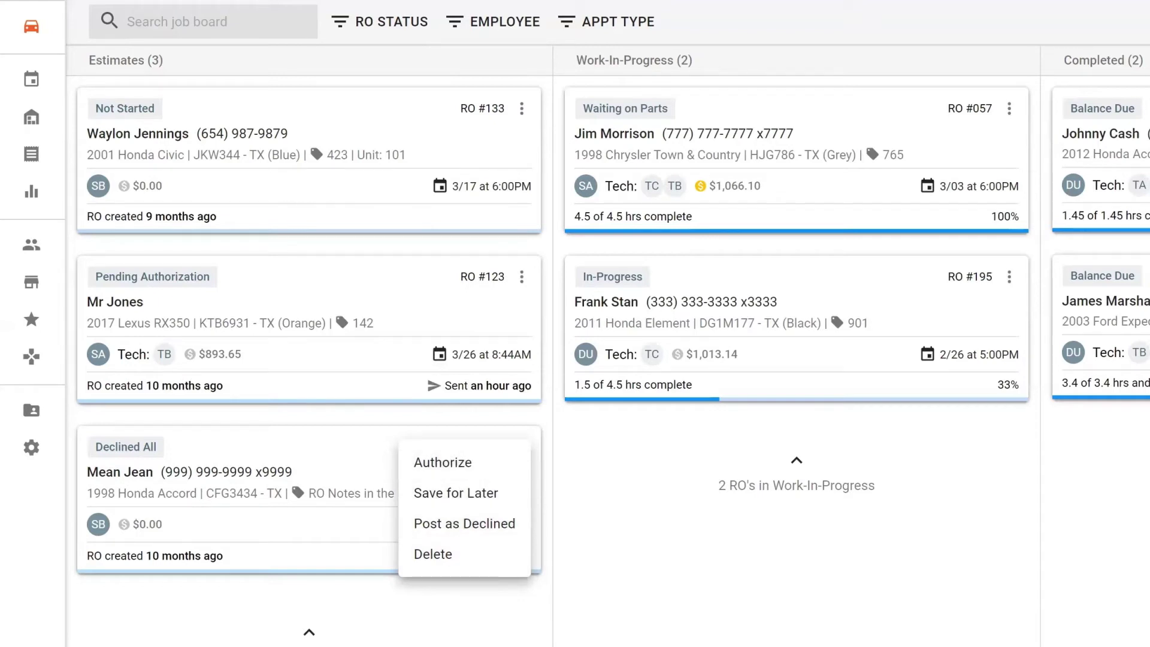
{"action": "key", "text": "Escape"}
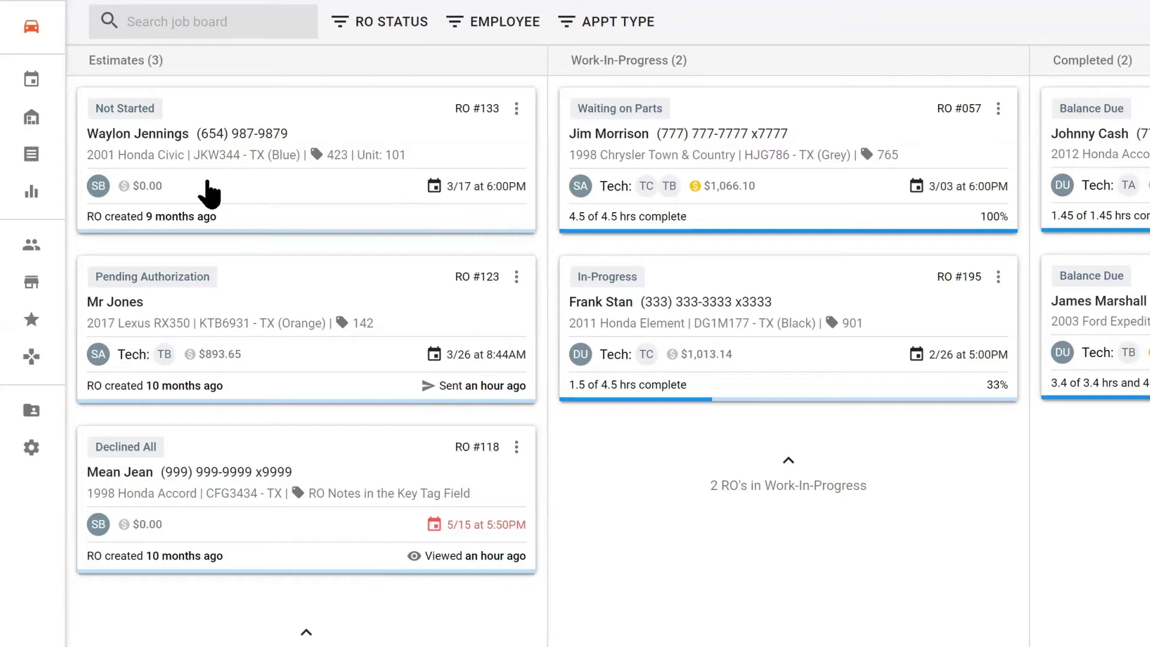
{"action": "mouse_move", "coordinate": [152, 193]}
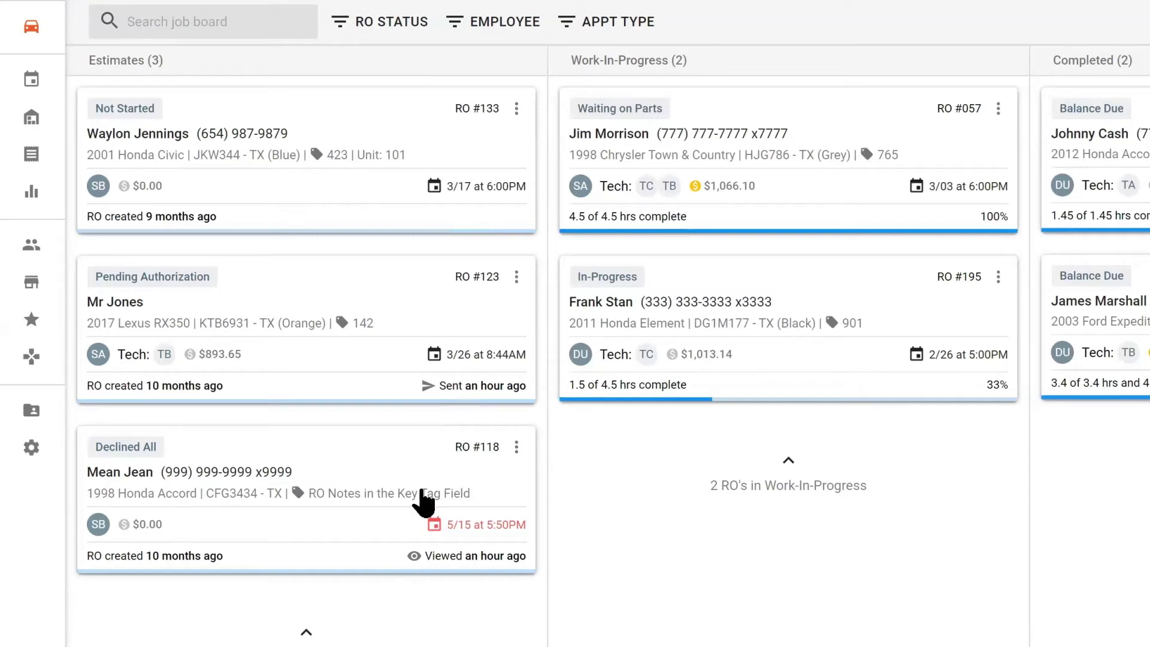
Step: Show the action menu for RO #057, the Waiting on Parts 1998 Chrysler Town & Country
{"action": "mouse_move", "coordinate": [415, 565]}
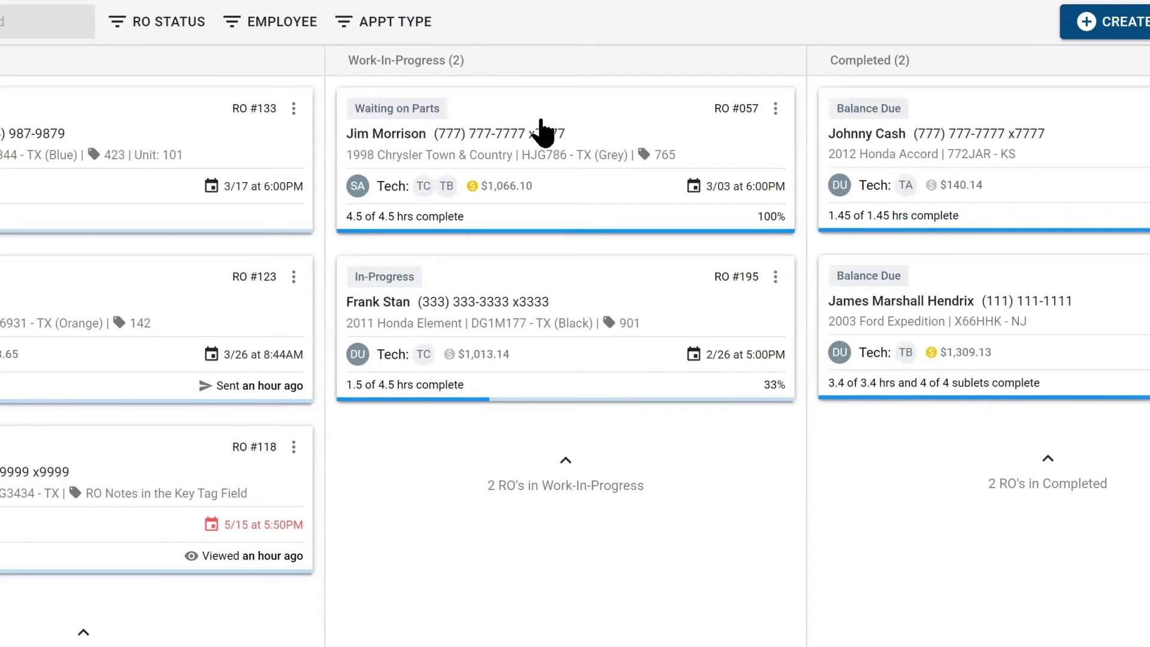
{"action": "left_click", "coordinate": [775, 108]}
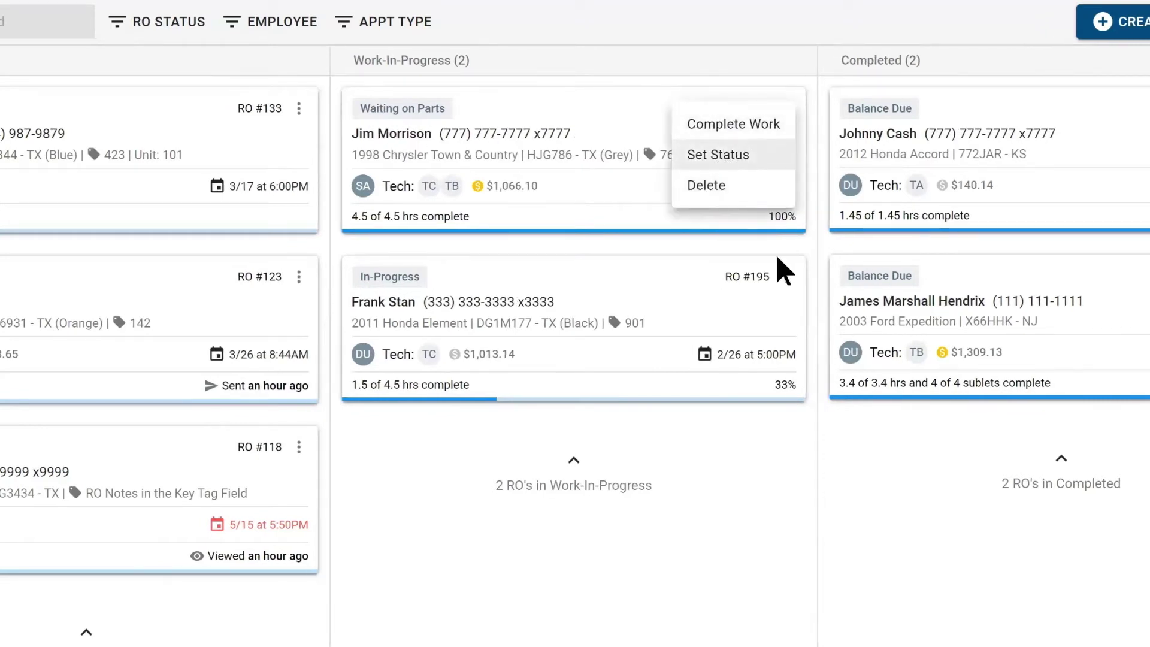
{"action": "left_click", "coordinate": [747, 165]}
{"action": "left_click", "coordinate": [672, 359]}
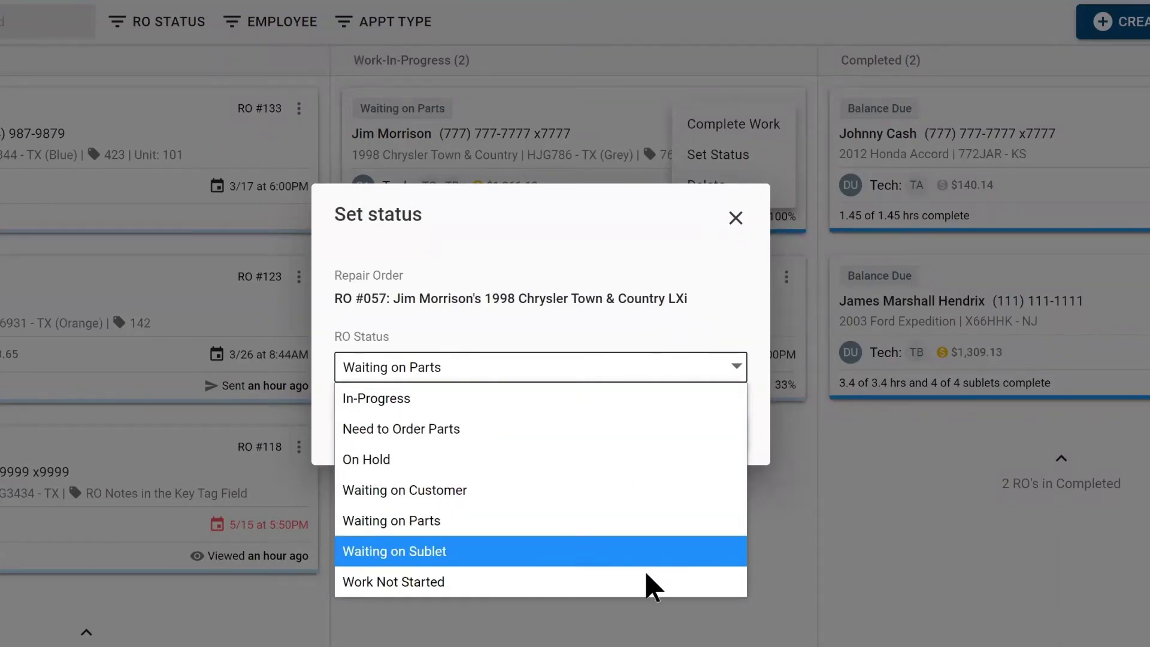
{"action": "left_click", "coordinate": [735, 218]}
{"action": "left_click", "coordinate": [785, 108]}
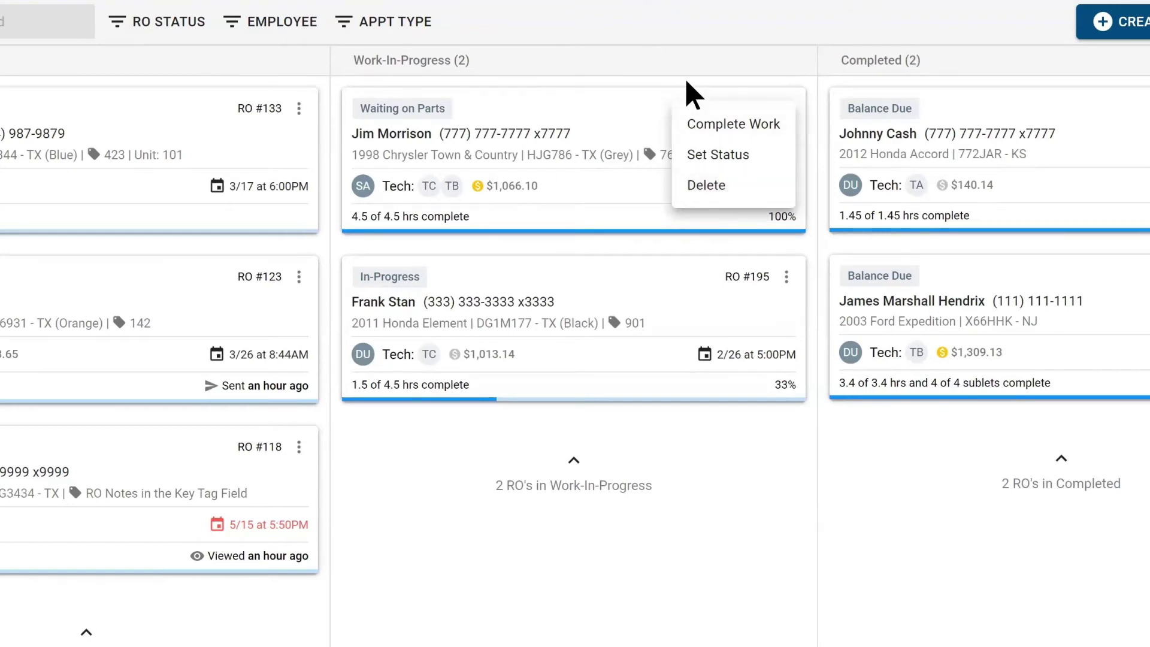
{"action": "left_click", "coordinate": [689, 94]}
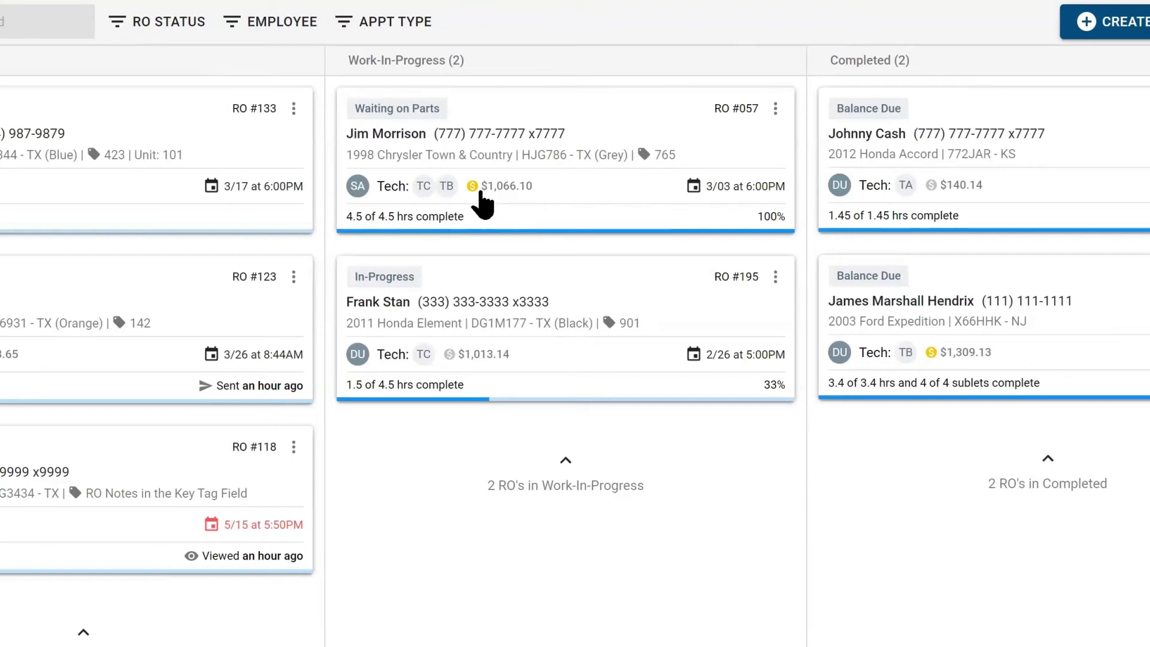
Step: Check the card payment icons, then show actions for the completed 2012 Honda Accord
{"action": "mouse_move", "coordinate": [477, 190]}
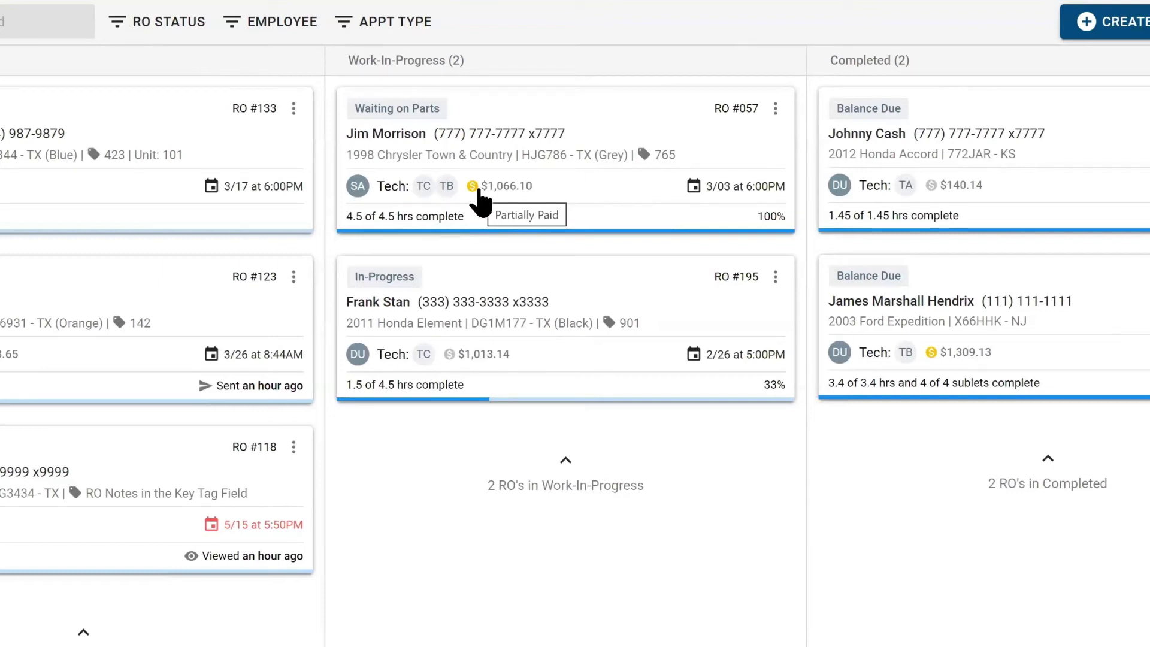
{"action": "mouse_move", "coordinate": [450, 358]}
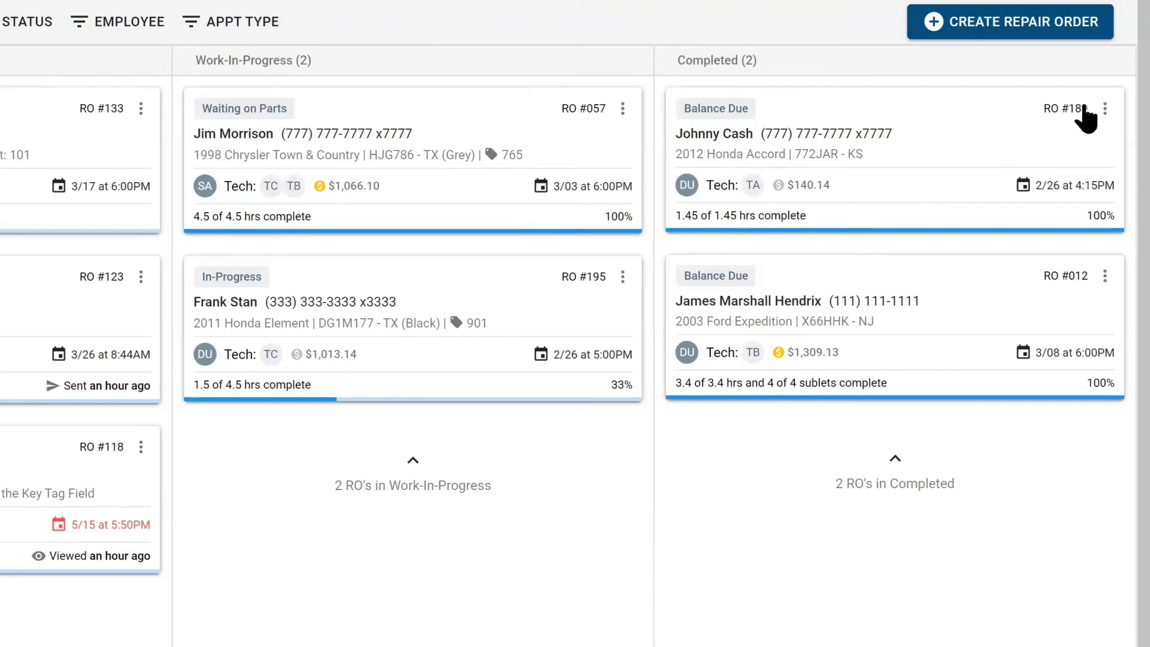
{"action": "left_click", "coordinate": [1105, 108]}
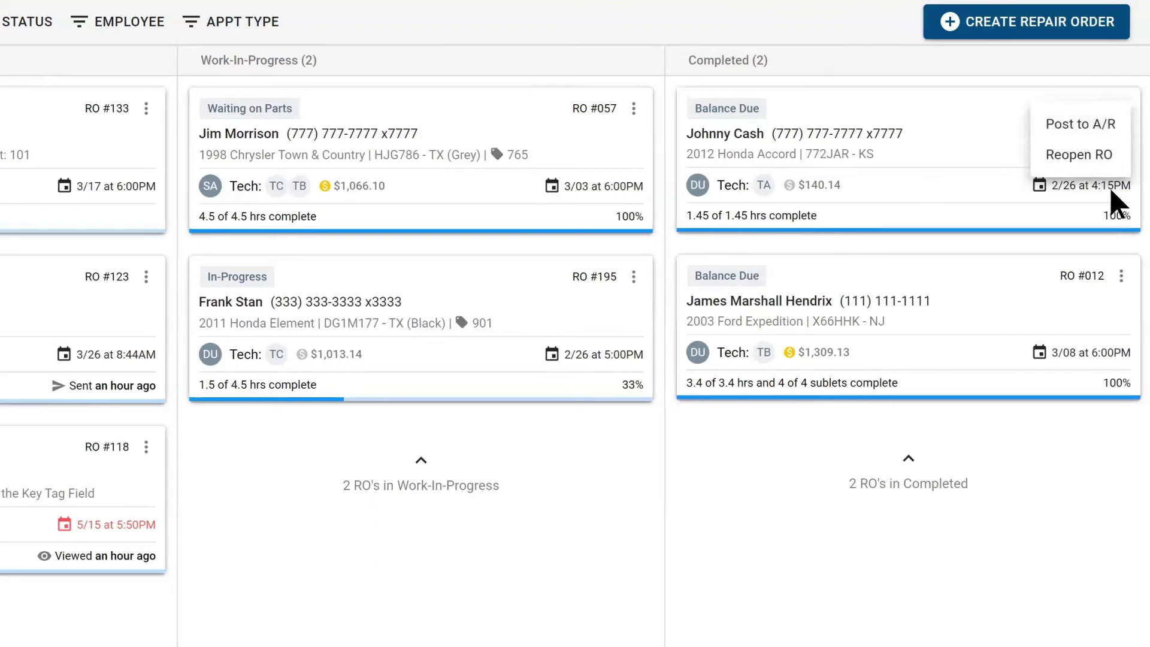
Step: Reopen RO #189, the 2012 Honda Accord, then confirm Complete Work to return it to Completed
{"action": "left_click", "coordinate": [1100, 161]}
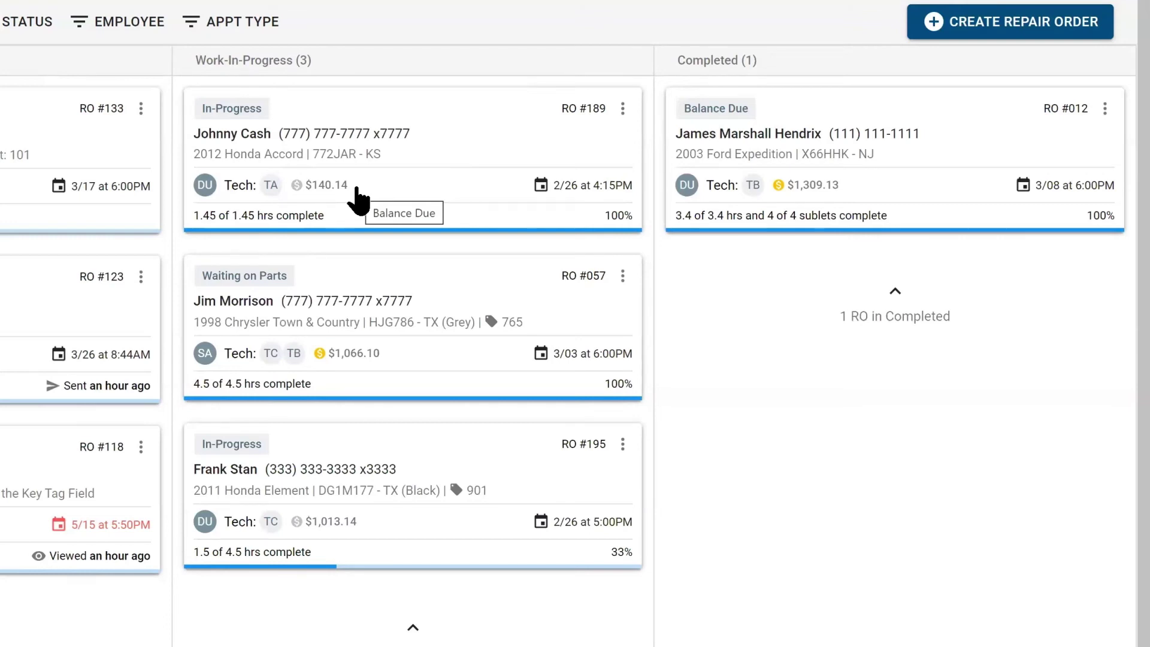
{"action": "left_click", "coordinate": [622, 109]}
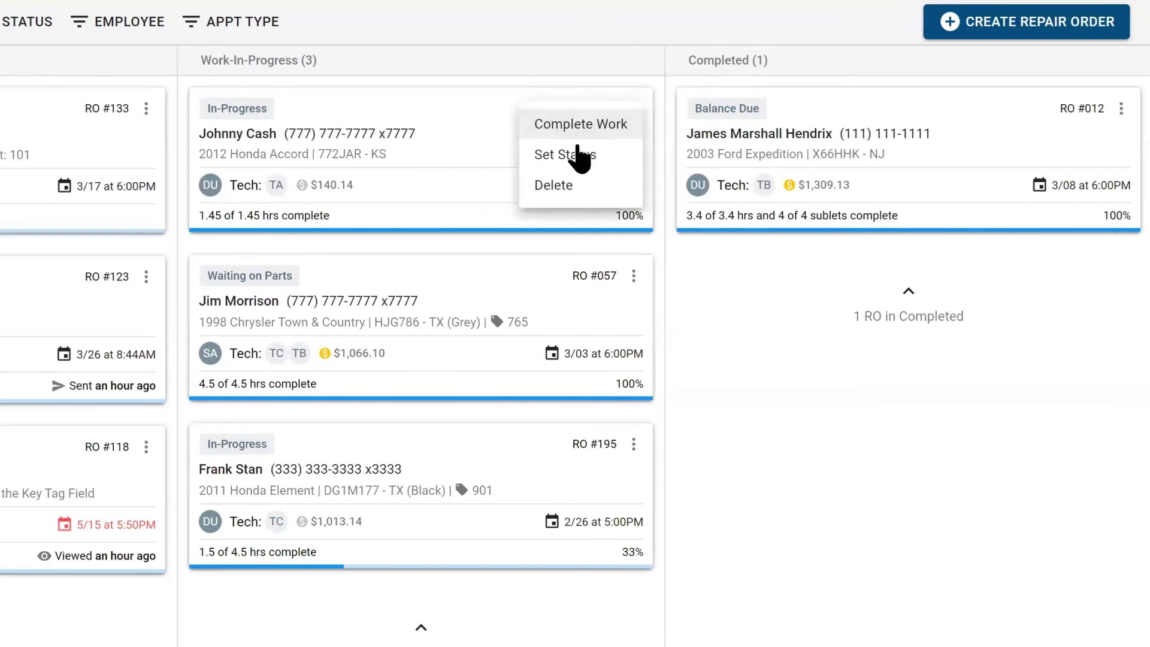
{"action": "left_click", "coordinate": [576, 133]}
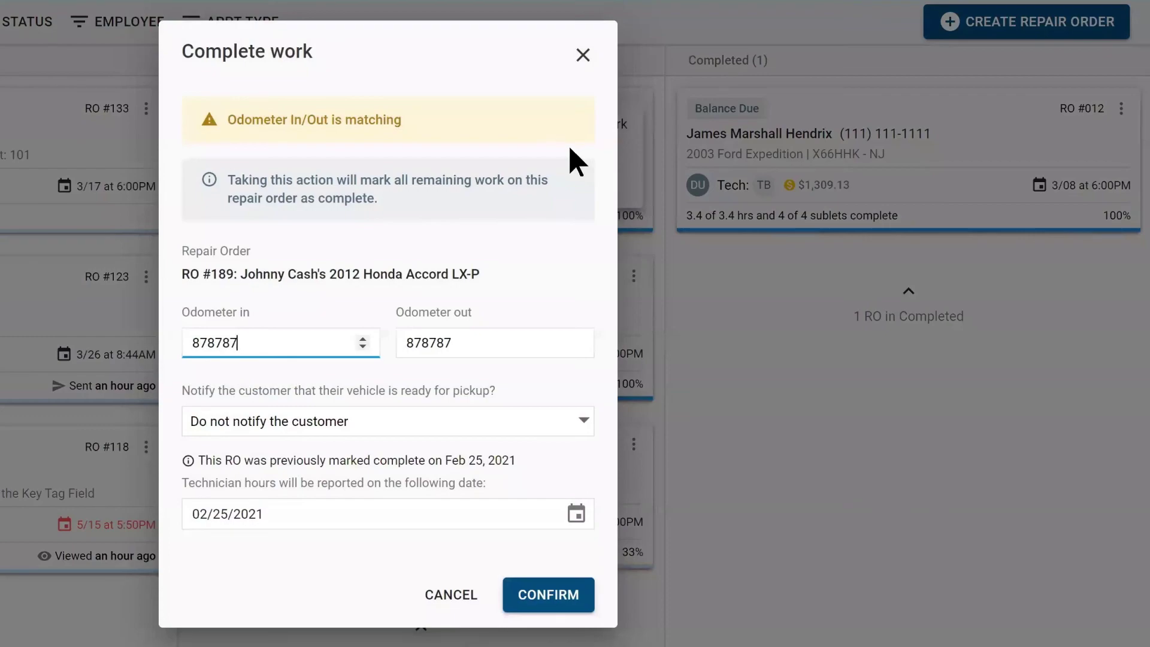
{"action": "left_click", "coordinate": [515, 594]}
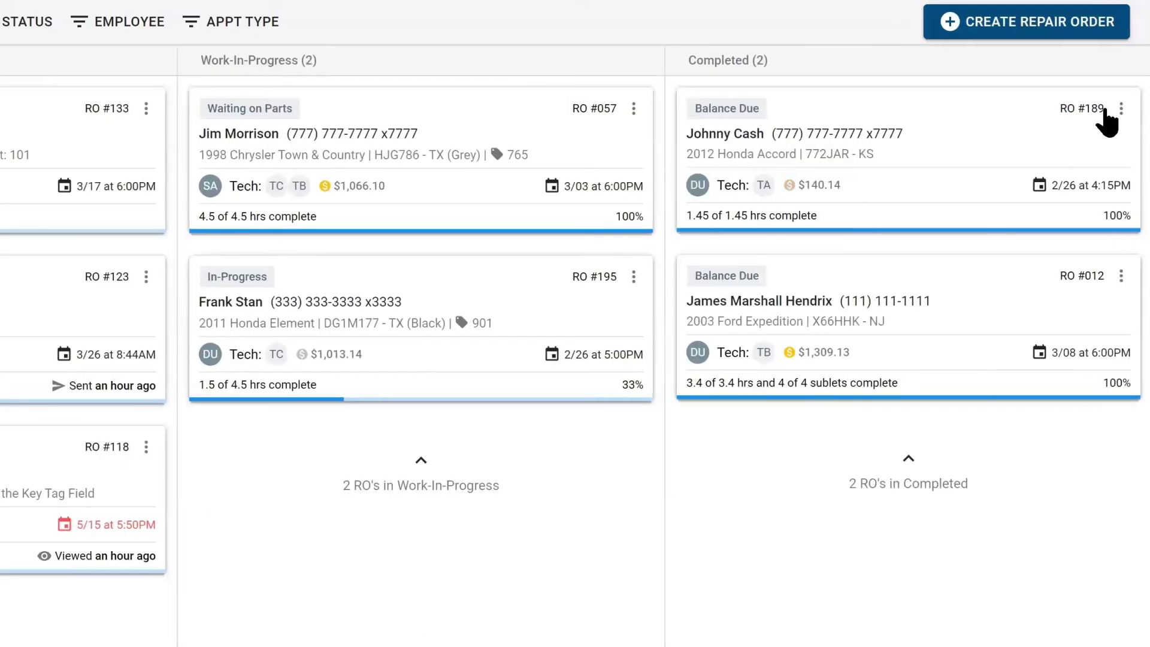
{"action": "left_click", "coordinate": [1120, 109]}
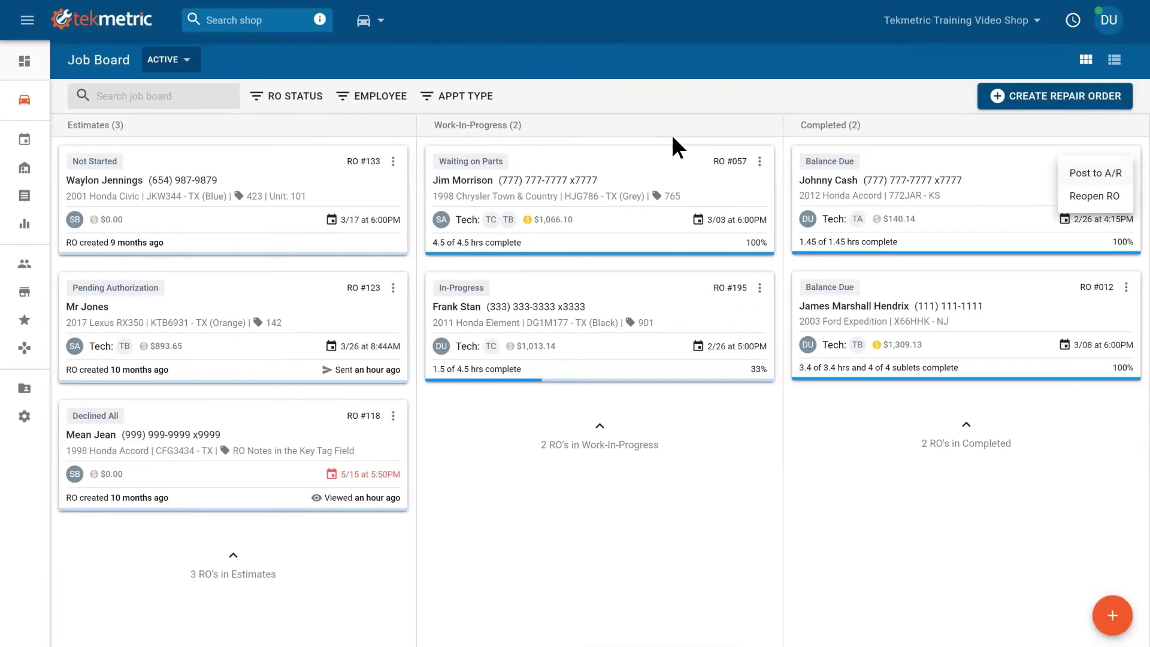
{"action": "left_click", "coordinate": [182, 54]}
{"action": "left_click", "coordinate": [184, 61]}
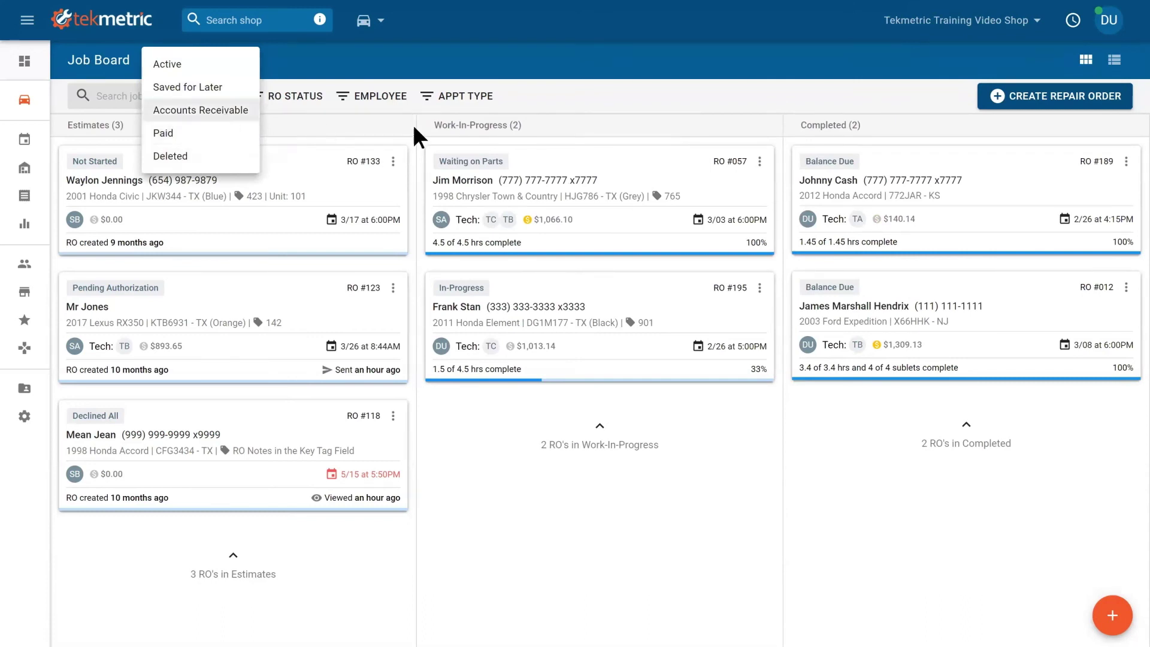
{"action": "left_click", "coordinate": [686, 102]}
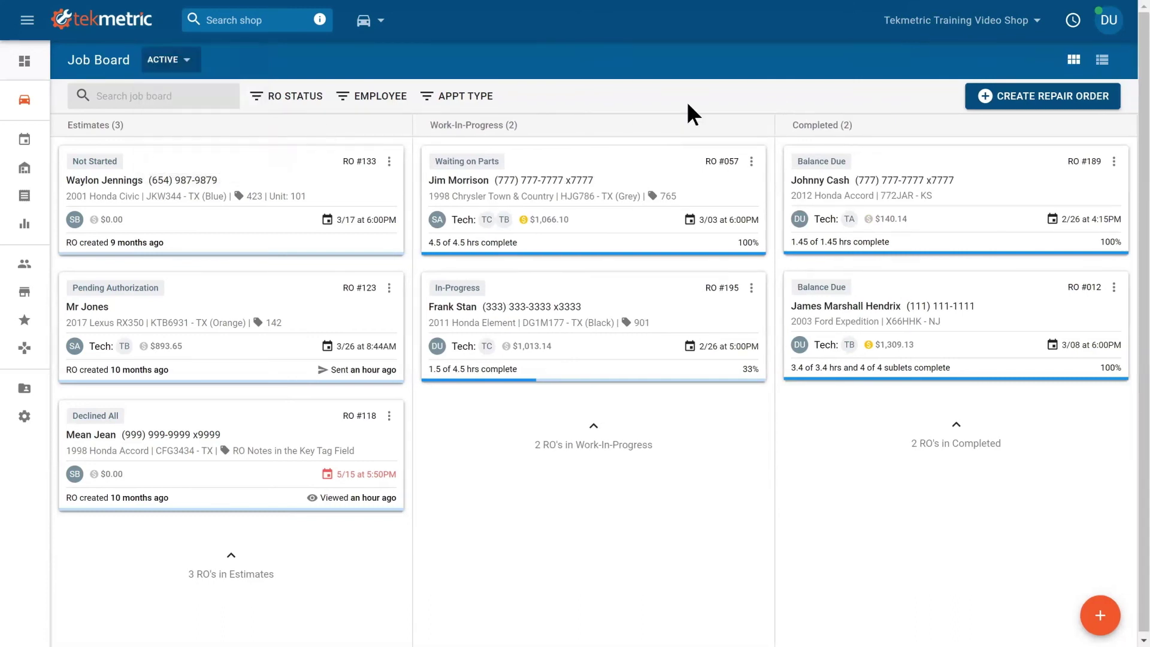
{"action": "left_click", "coordinate": [185, 60]}
Step: Under Paid, unpost RO #194, the 2011 Honda Element EX, and confirm UNPOST
{"action": "left_click", "coordinate": [173, 135]}
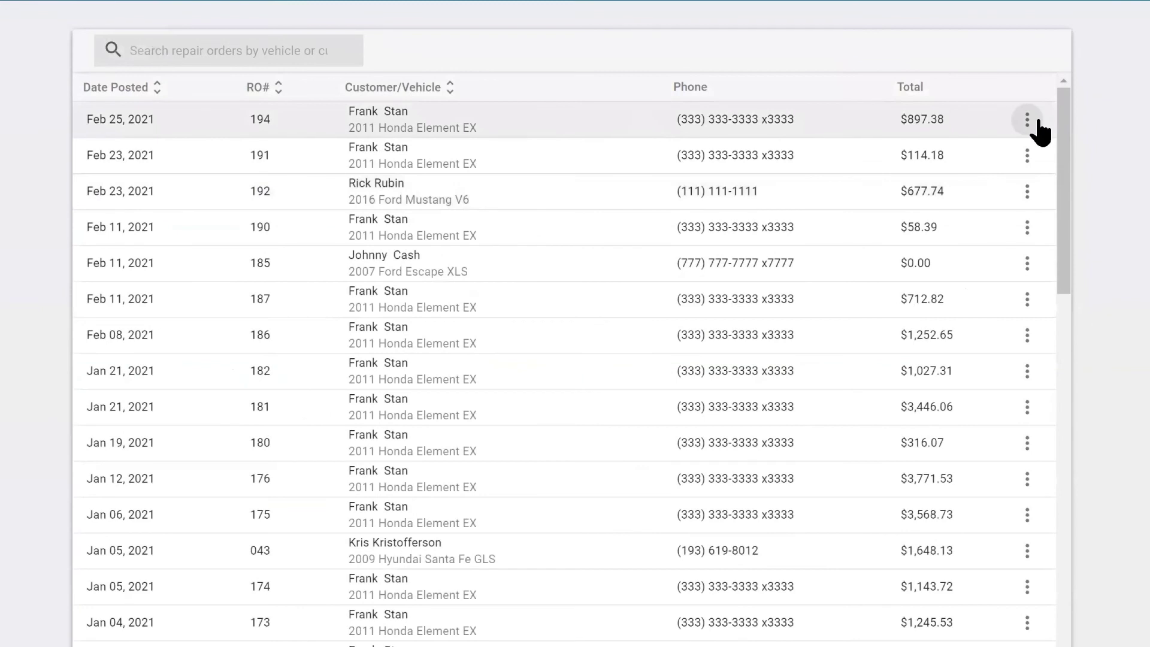
{"action": "left_click", "coordinate": [1037, 122]}
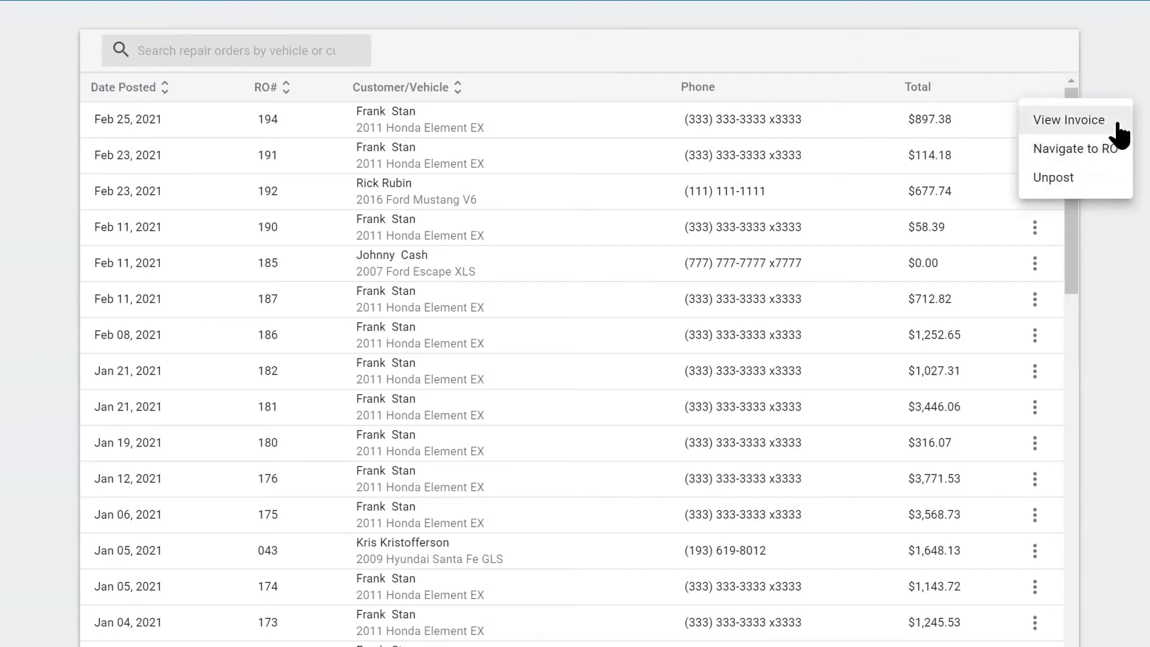
{"action": "left_click", "coordinate": [1075, 181]}
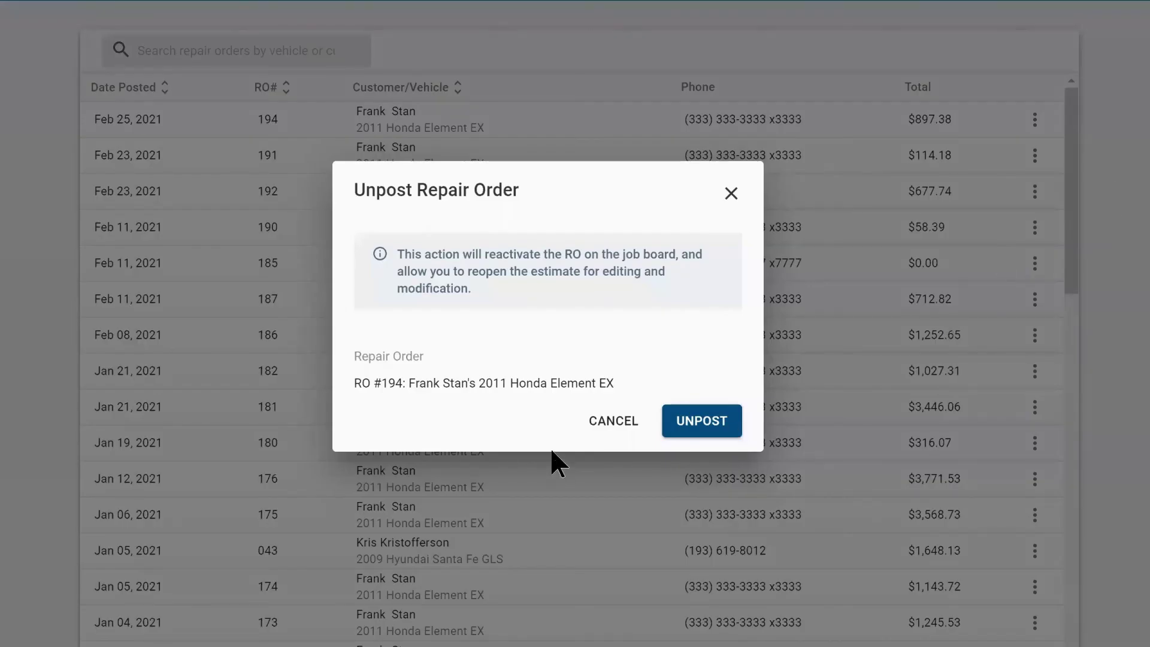
{"action": "left_click", "coordinate": [693, 423]}
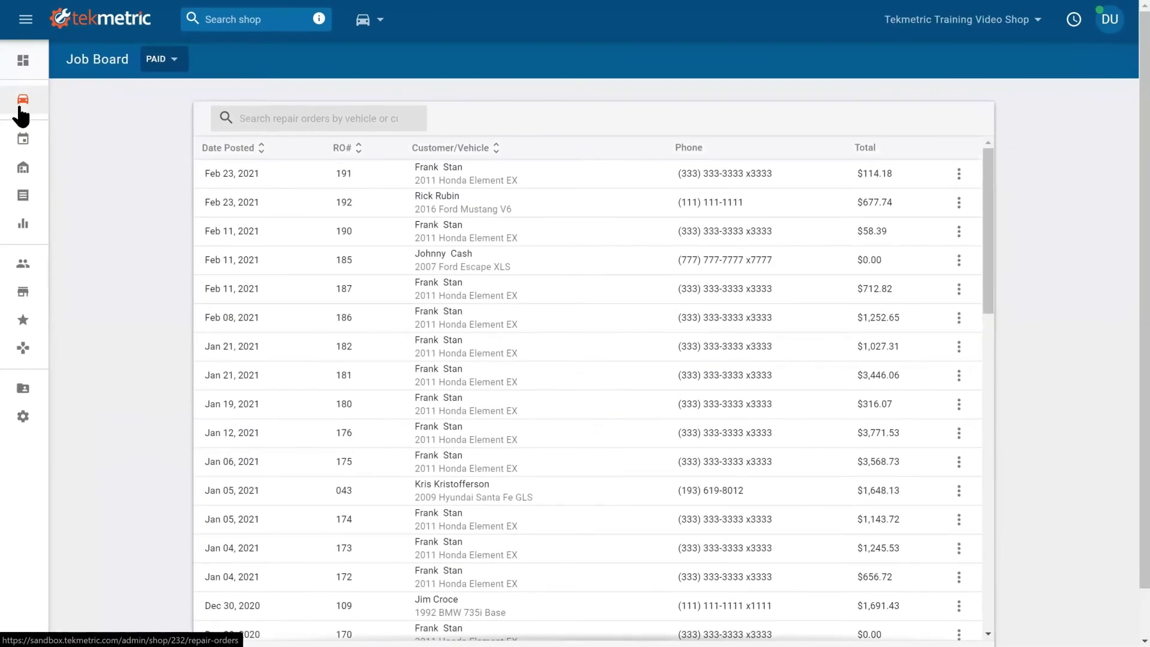
Step: Post the Ready to Post 2011 Honda Element EX ($897.38) as paid from the Job Board
{"action": "left_click", "coordinate": [22, 108]}
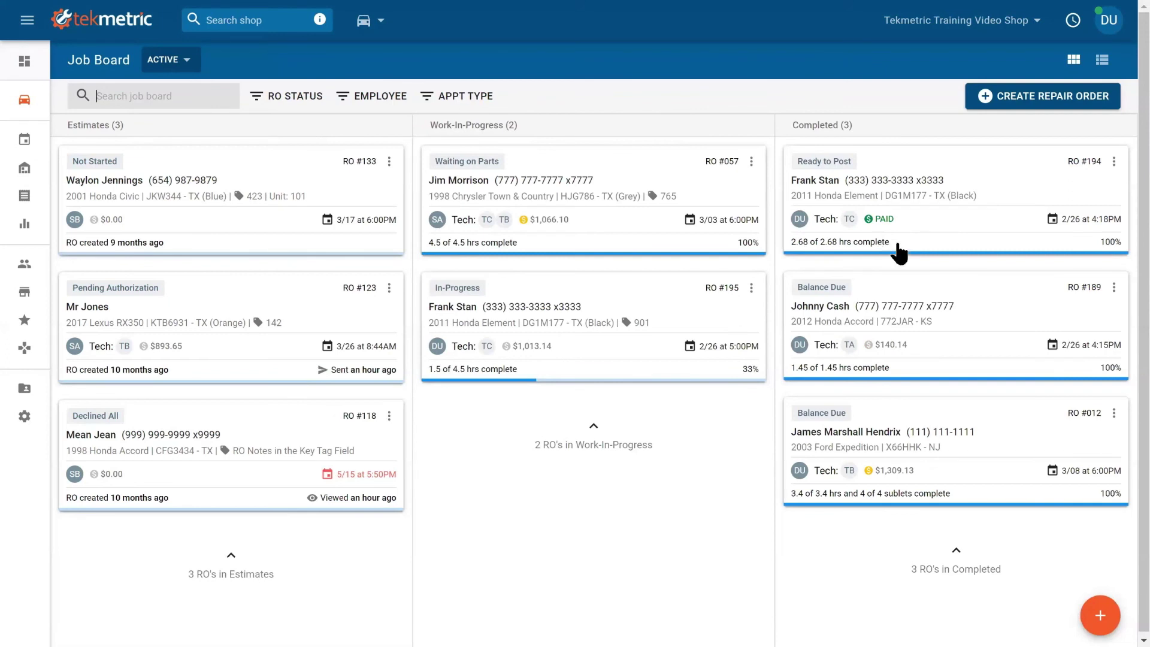
{"action": "left_click", "coordinate": [1114, 161]}
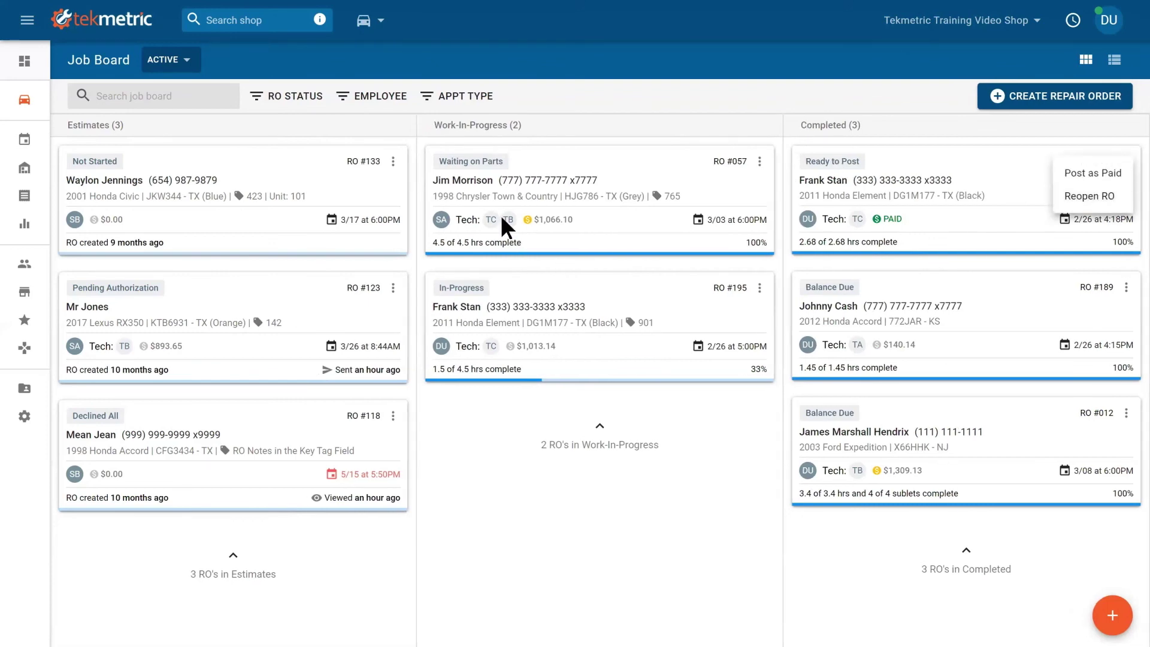
{"action": "left_click", "coordinate": [1093, 173]}
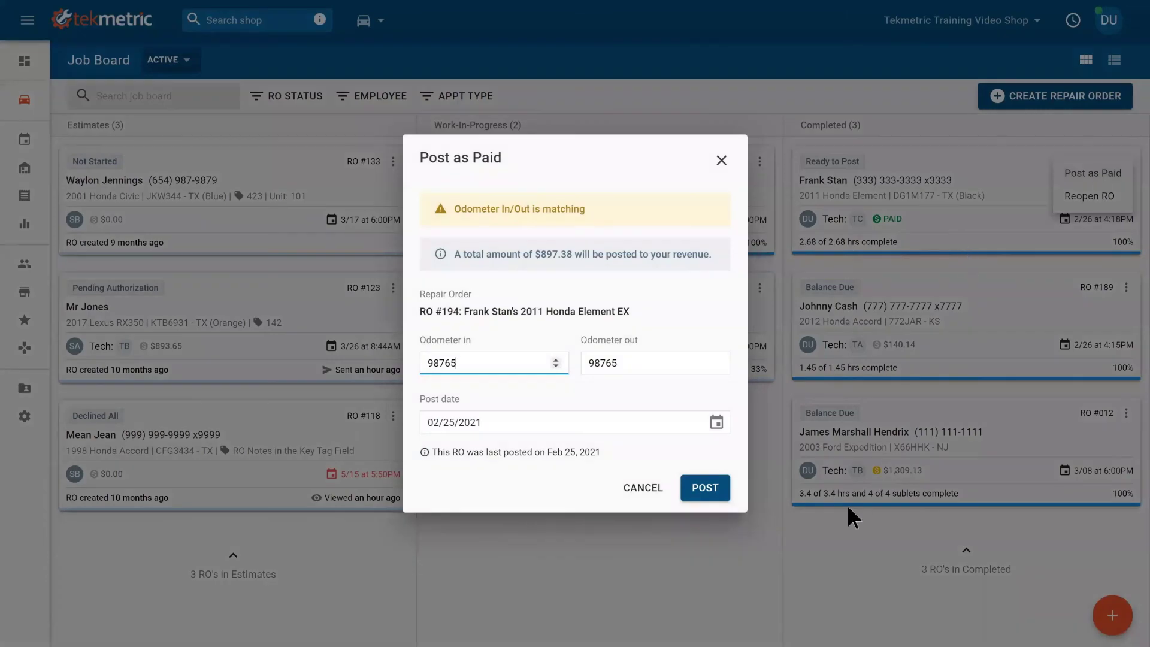
{"action": "left_click", "coordinate": [730, 484]}
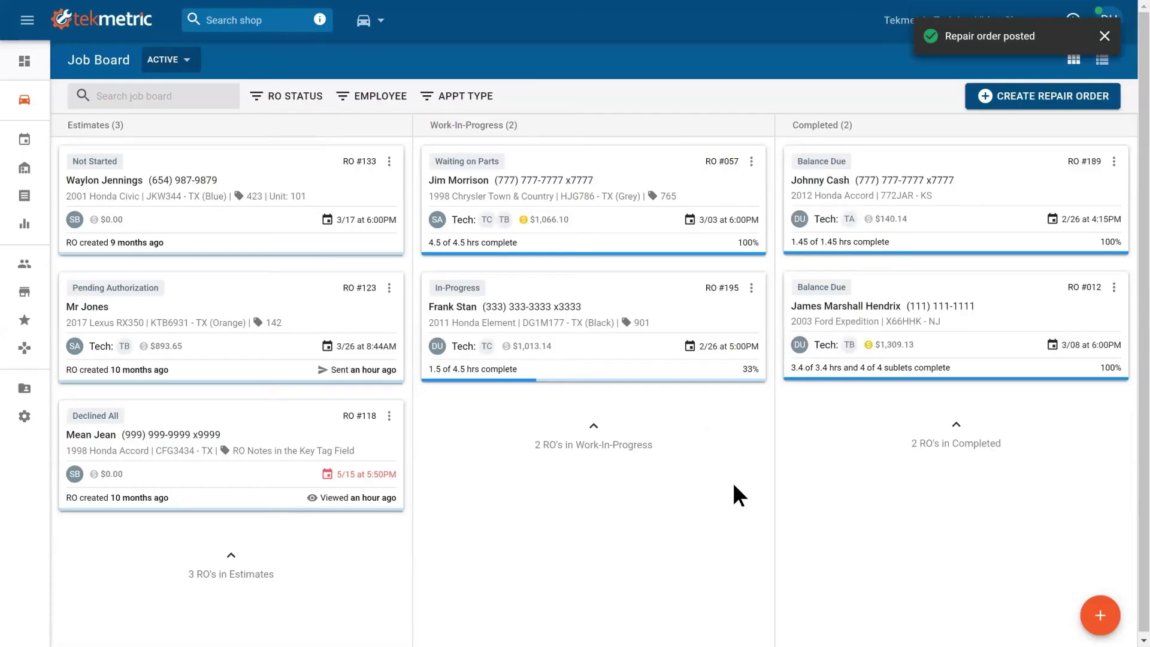